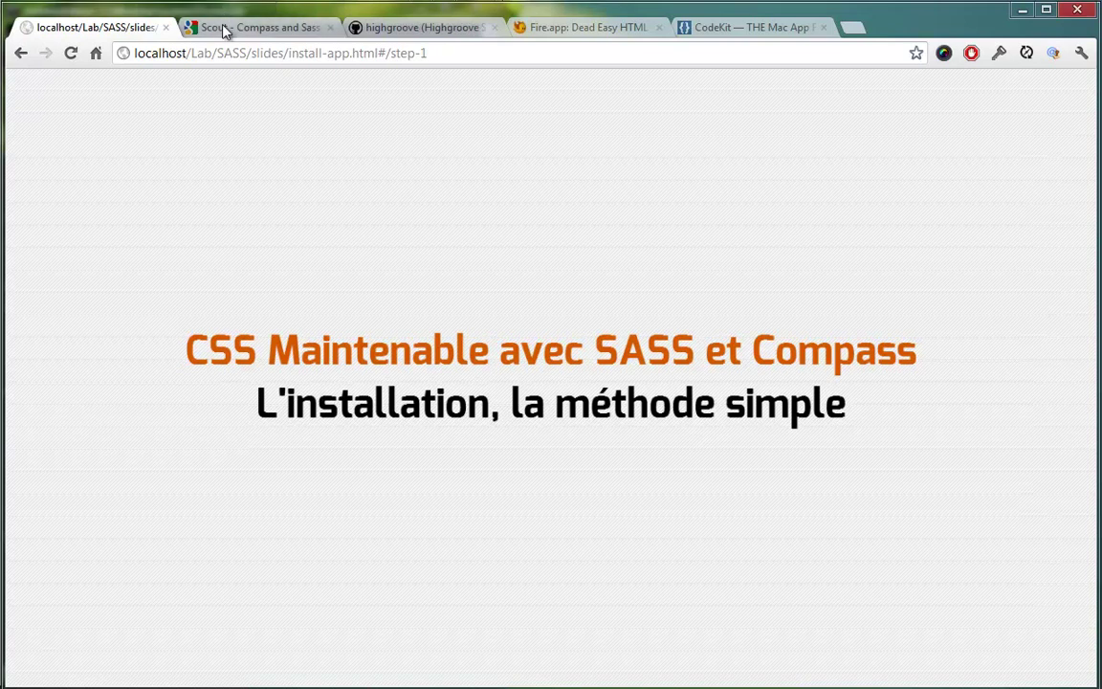
Open the Scout site, look it over, and go to the scout-app repository's download packages on GitHub.
left_click(224, 30)
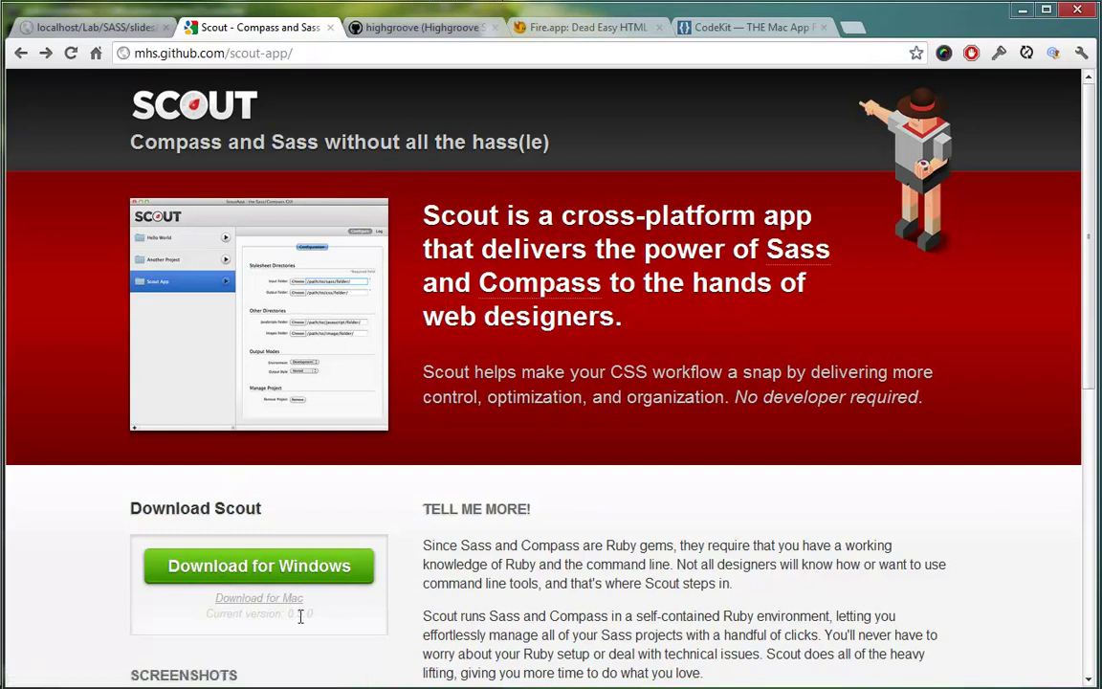
left_click_drag(288, 616, 321, 613)
scroll(617, 591, "down", 6)
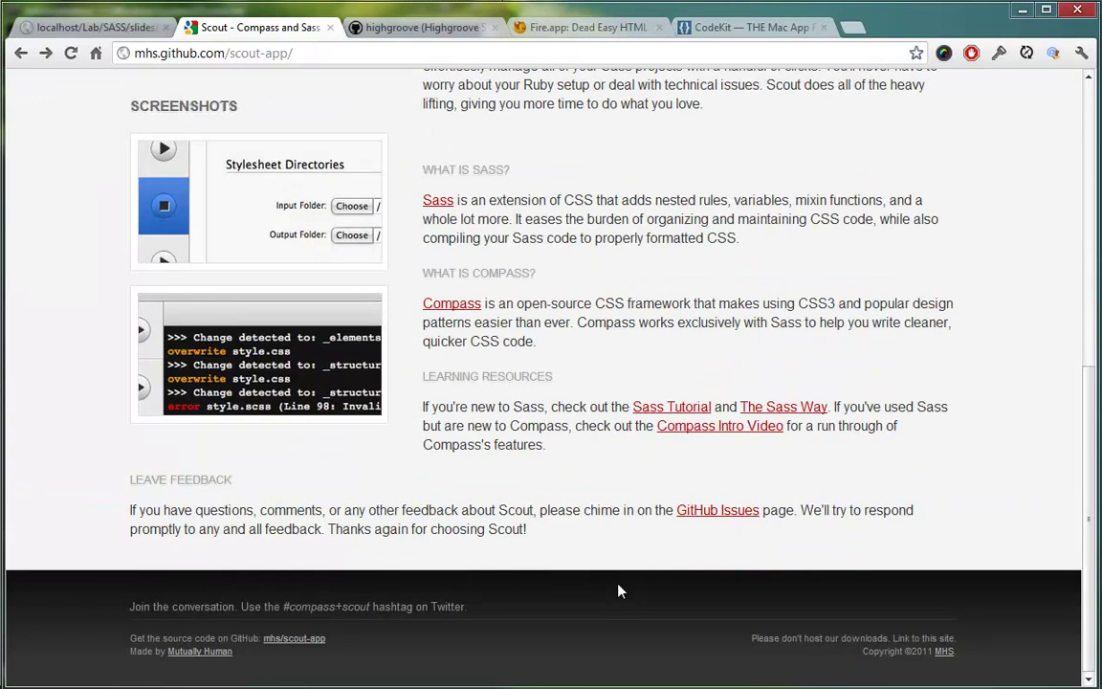
left_click(699, 520)
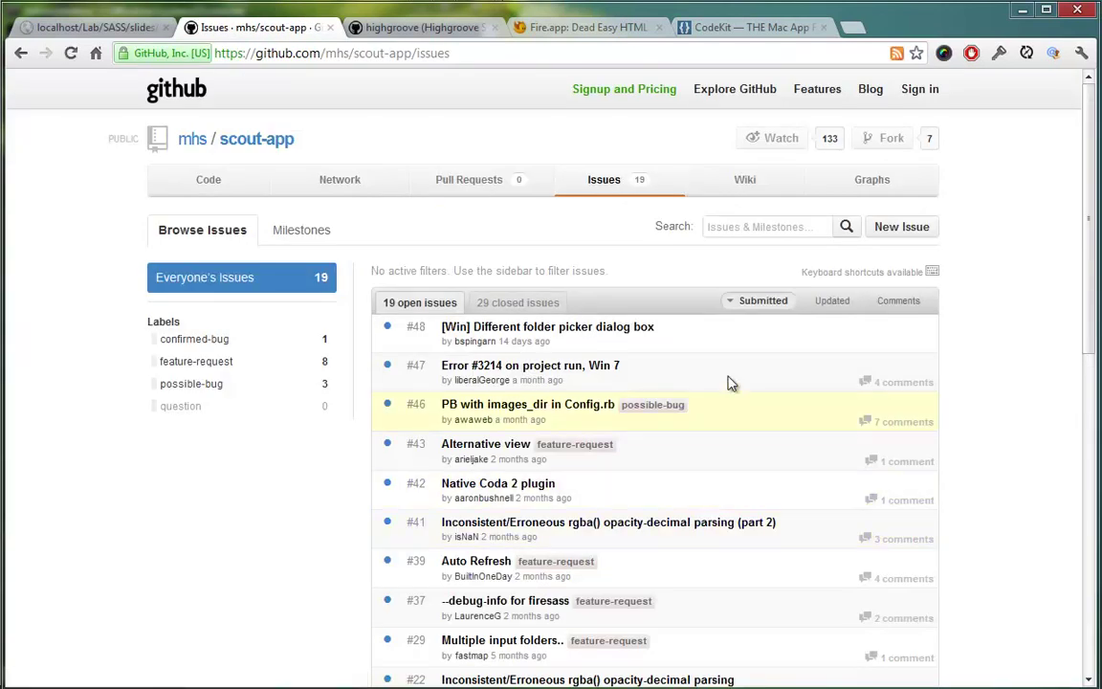
left_click(203, 183)
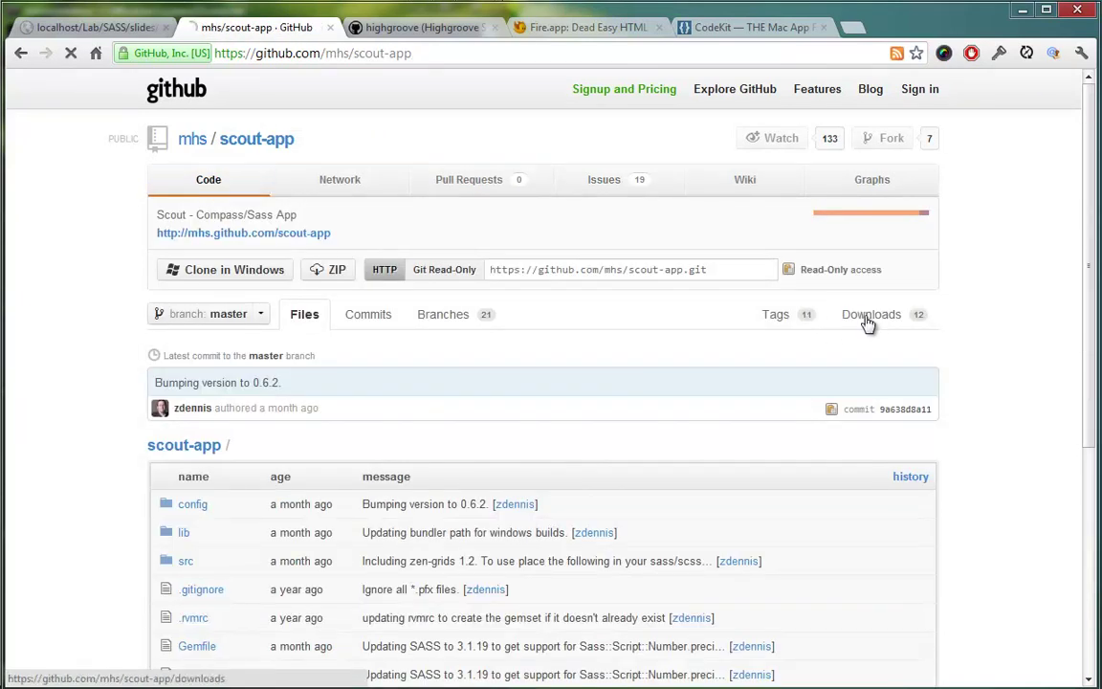
left_click(868, 320)
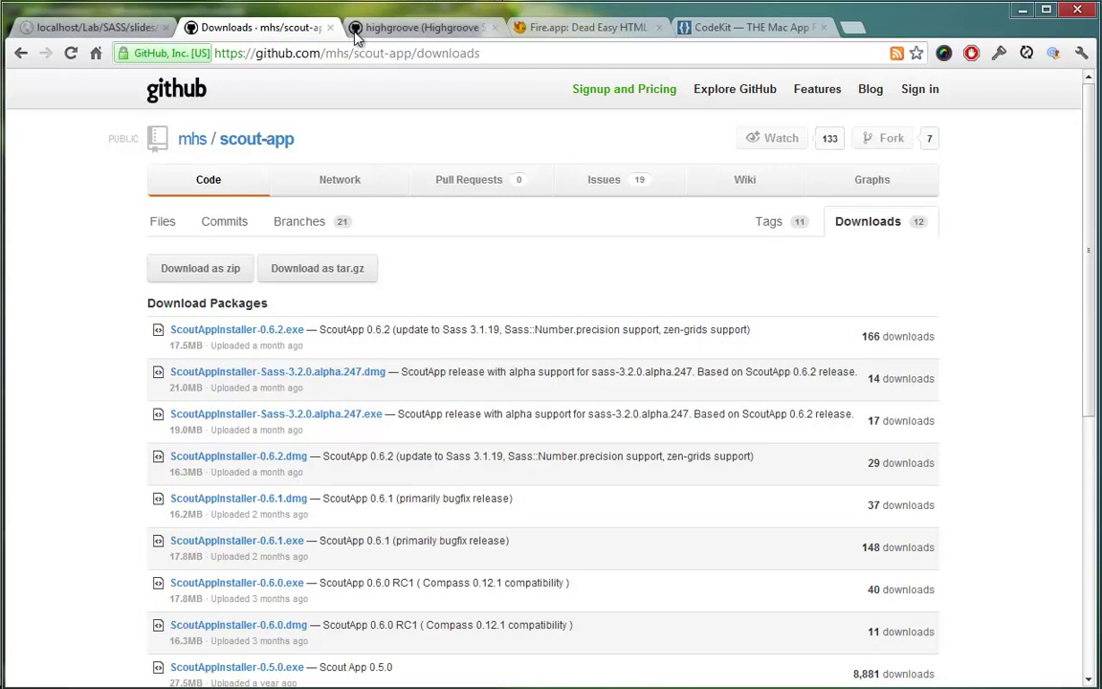
Close the highgroove page and examine the Fire.app site's price, features, supported platforms and screenshots.
left_click(494, 28)
left_click(459, 31)
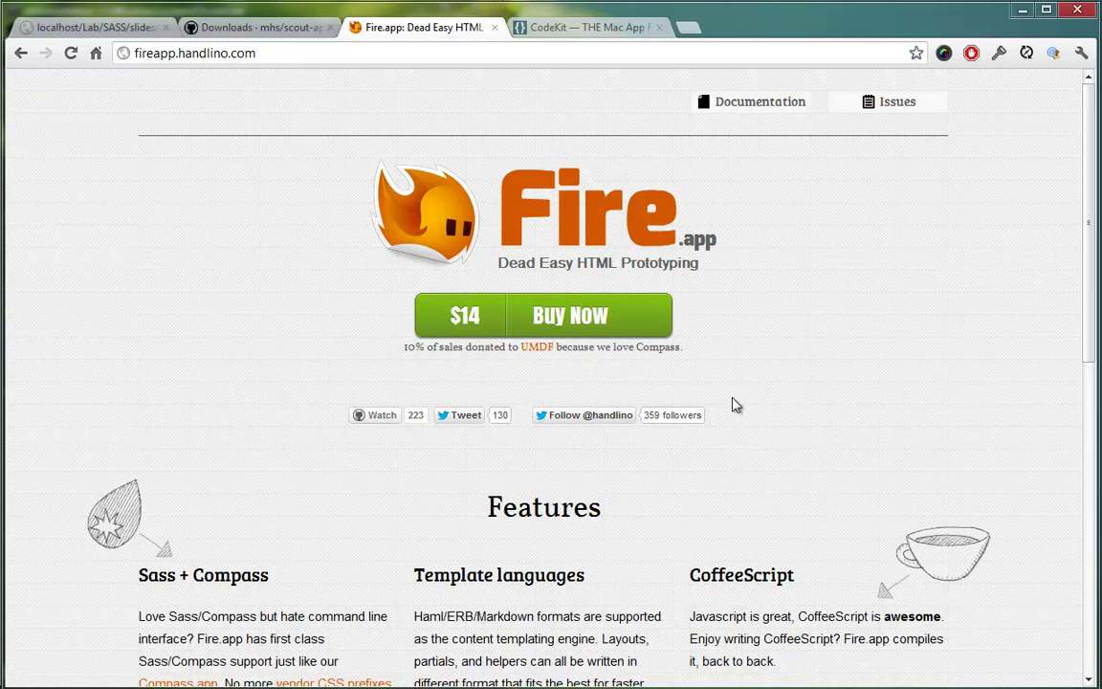
scroll(736, 406, "down", 1)
scroll(775, 385, "down", 2)
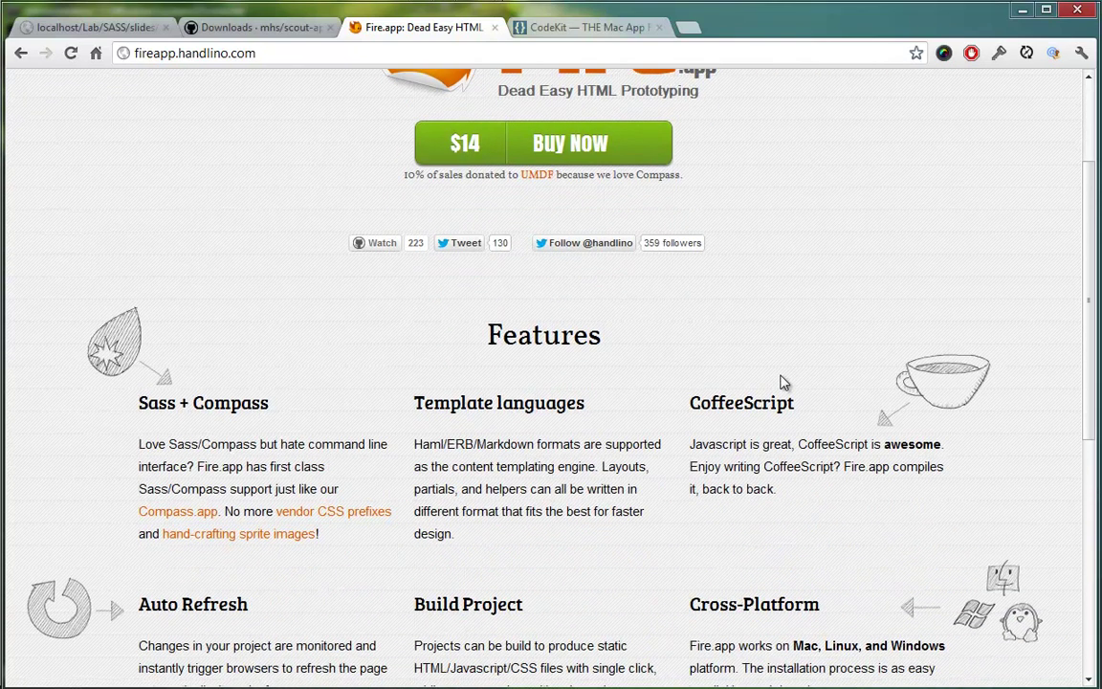
scroll(782, 383, "down", 2)
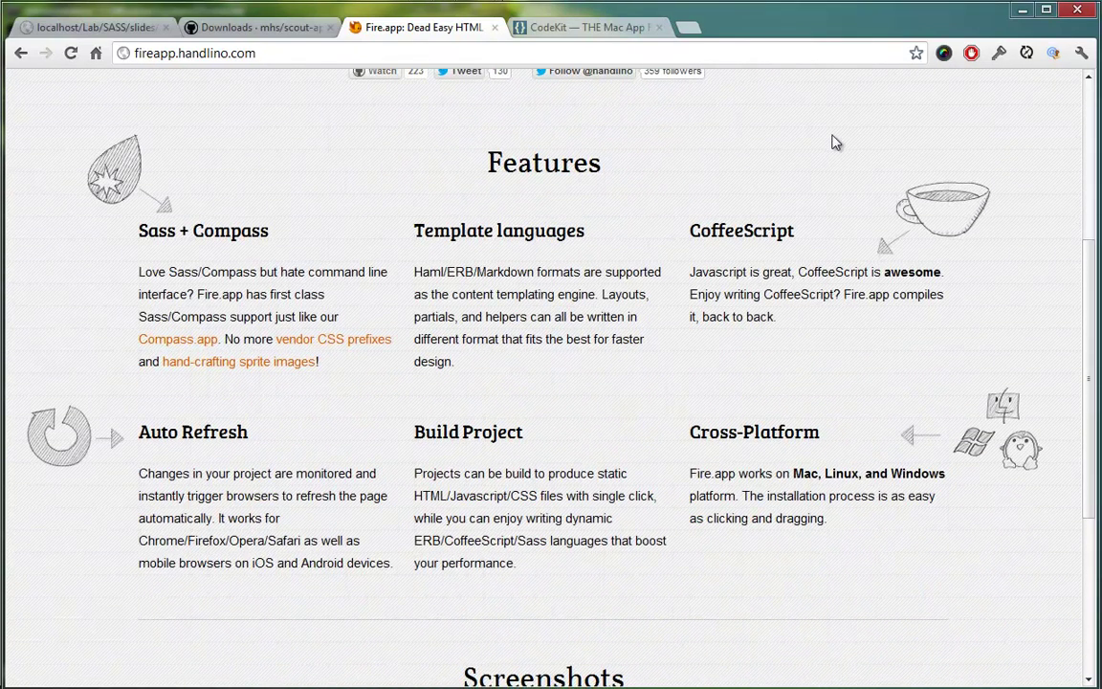
scroll(872, 109, "down", 3)
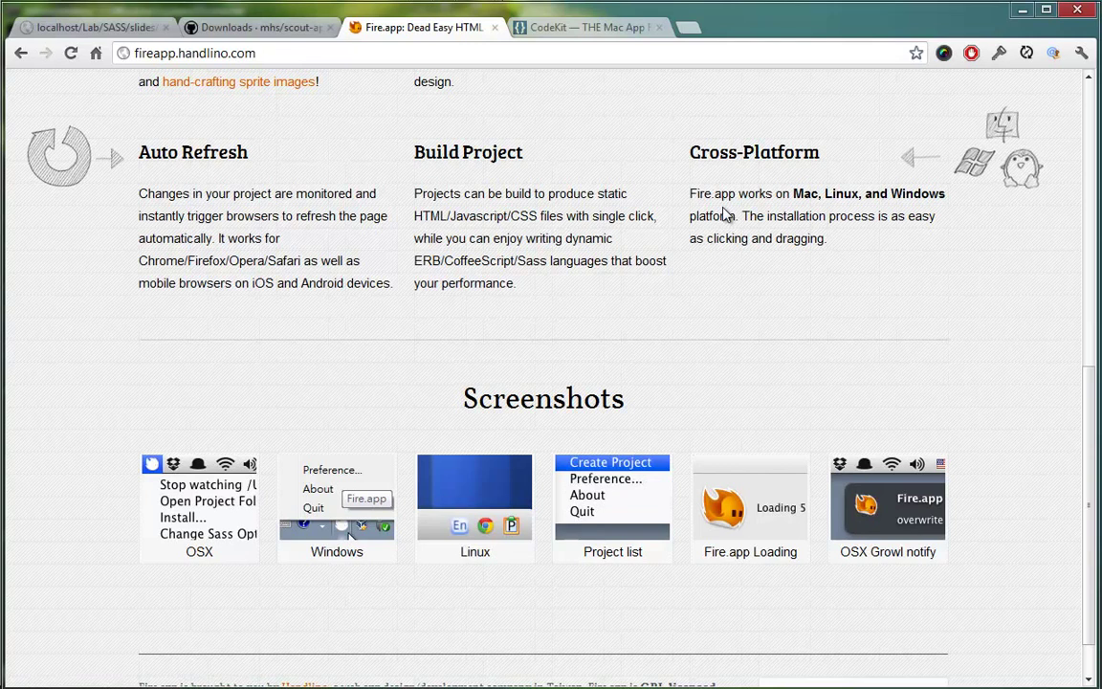
scroll(727, 213, "up", 3)
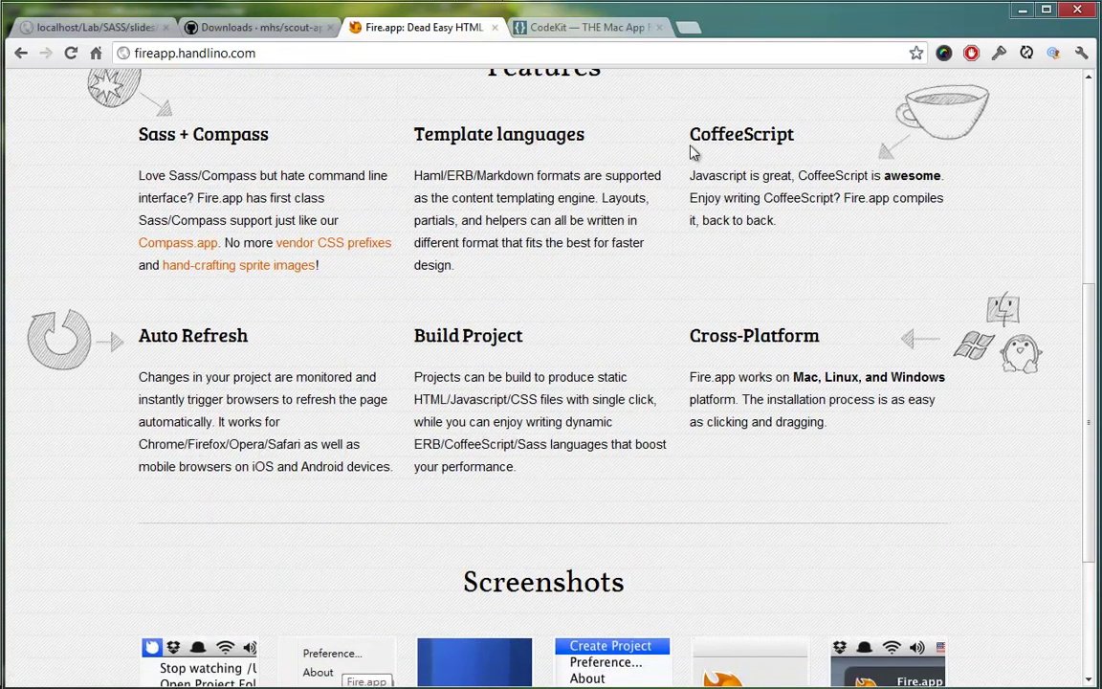
Examine the CodeKit site's interface preview and its trial and purchase options, and return to the installation slides.
left_click(593, 27)
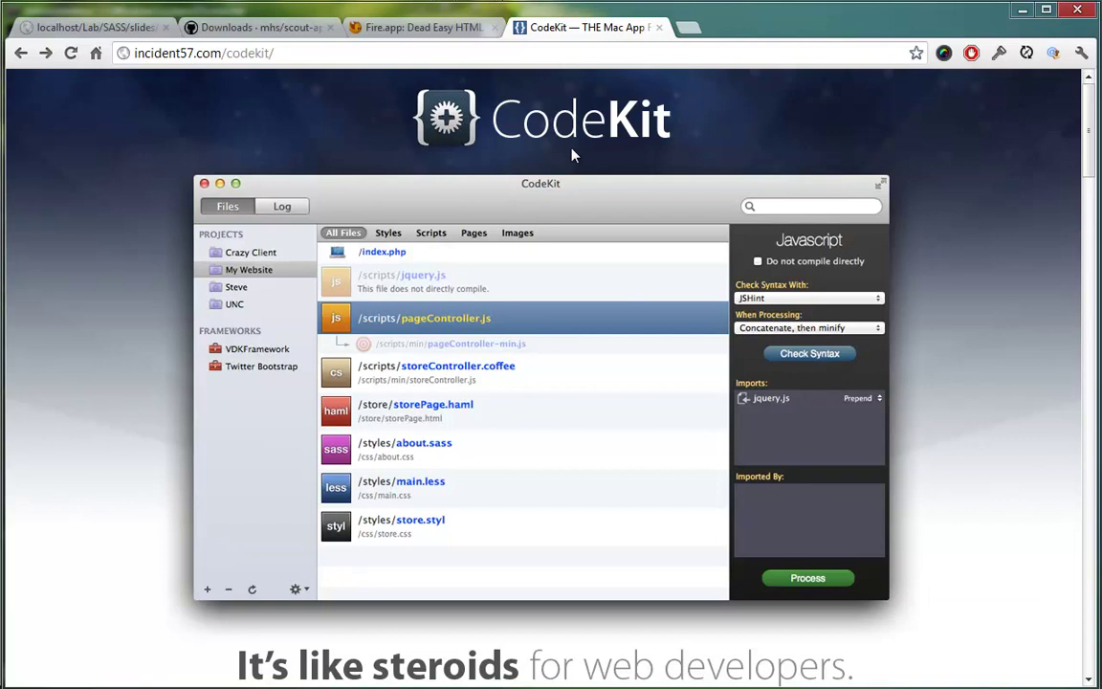
scroll(574, 163, "down", 2)
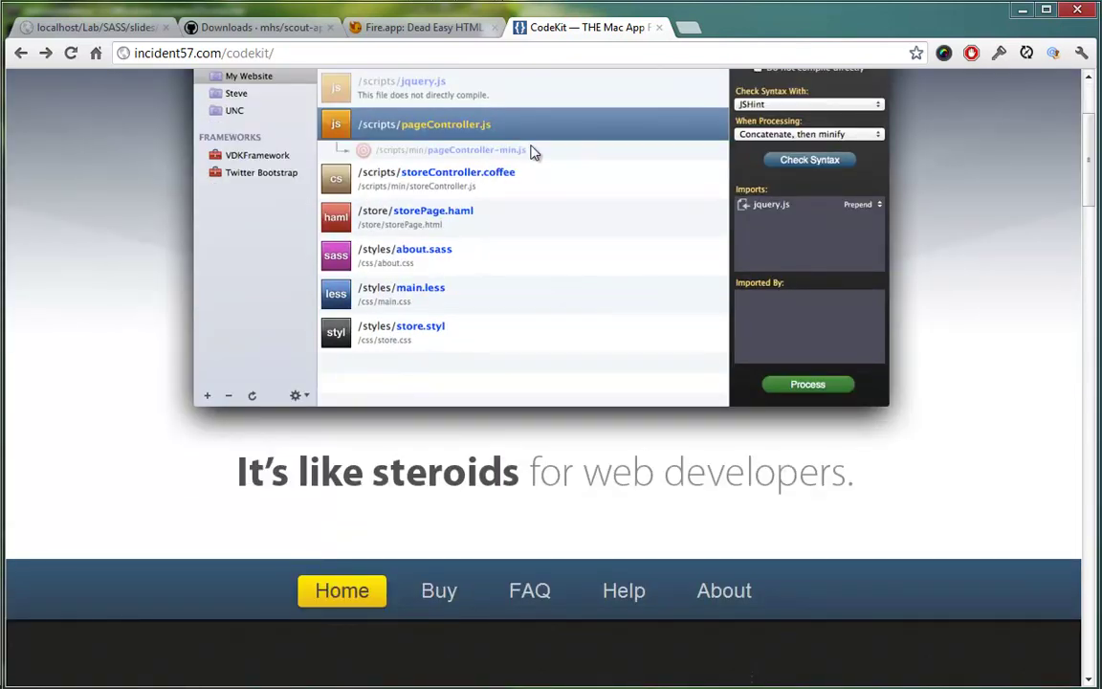
scroll(763, 259, "down", 2)
scroll(763, 258, "up", 4)
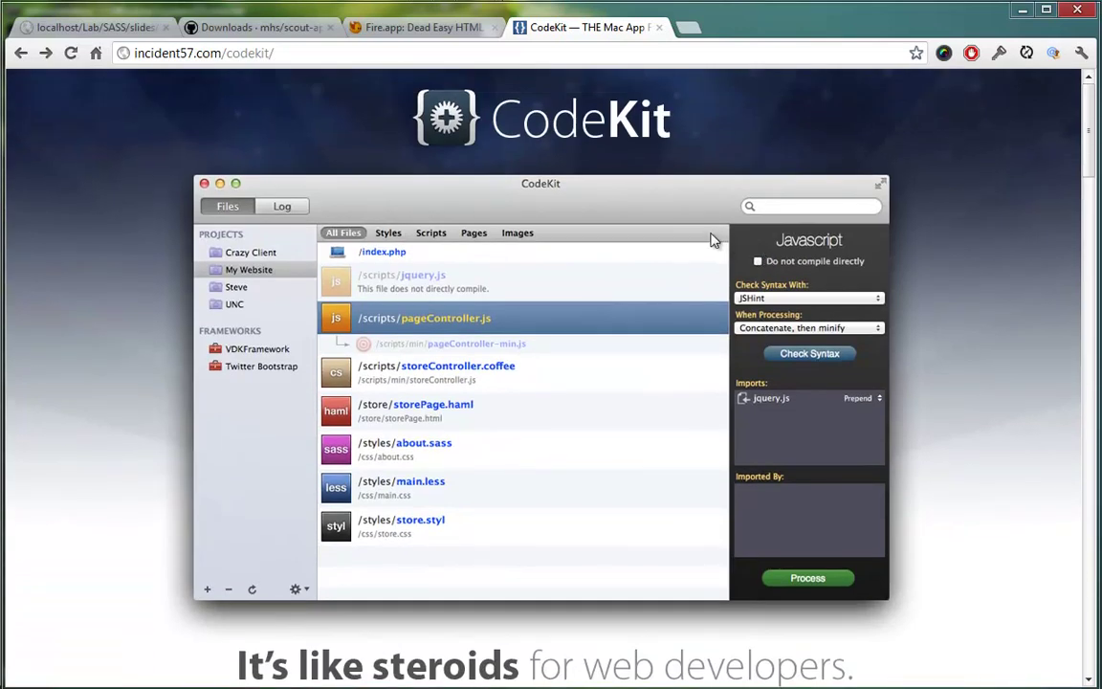
right_click(725, 142)
left_click(739, 125)
scroll(669, 499, "down", 4)
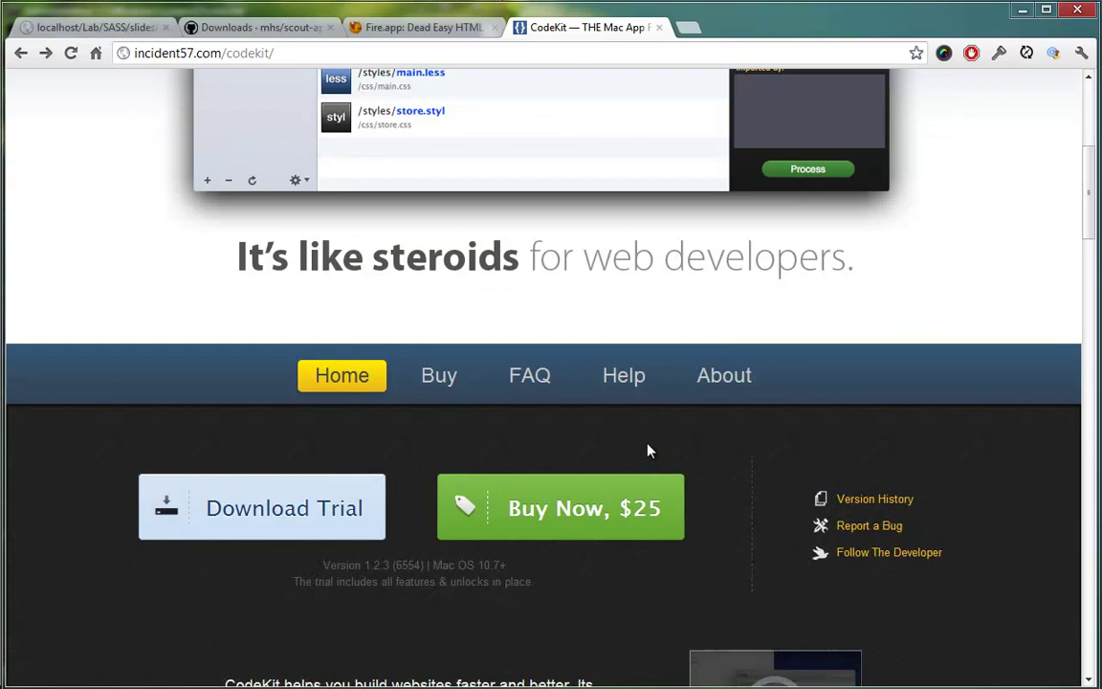
scroll(676, 278, "up", 4)
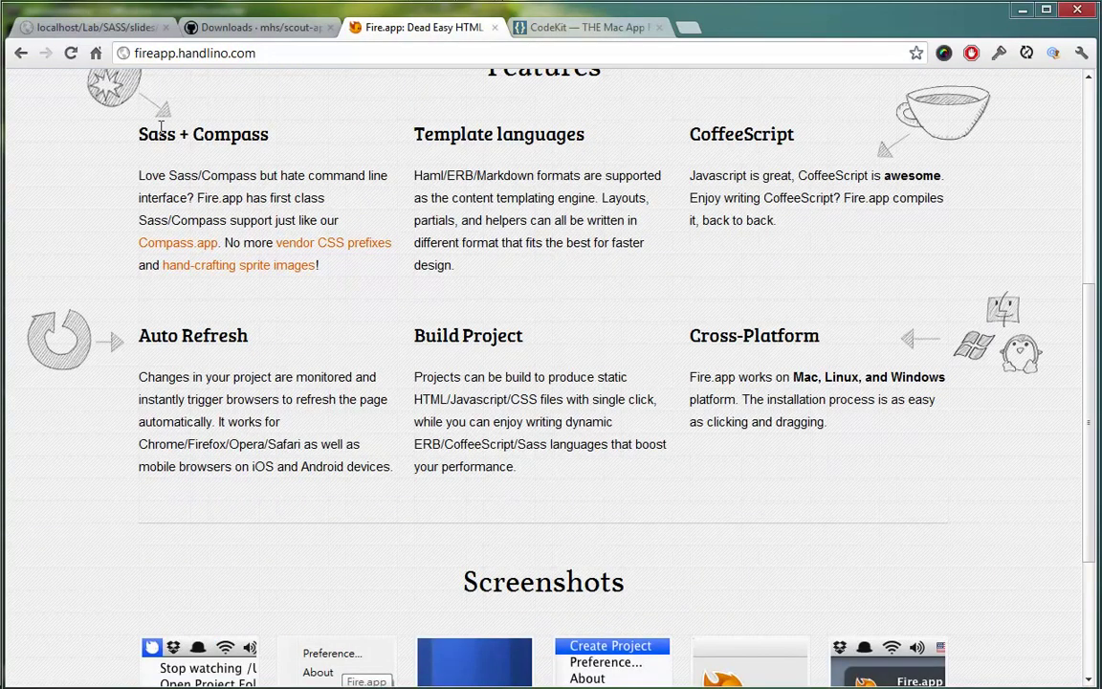
scroll(153, 125, "up", 5)
left_click(119, 27)
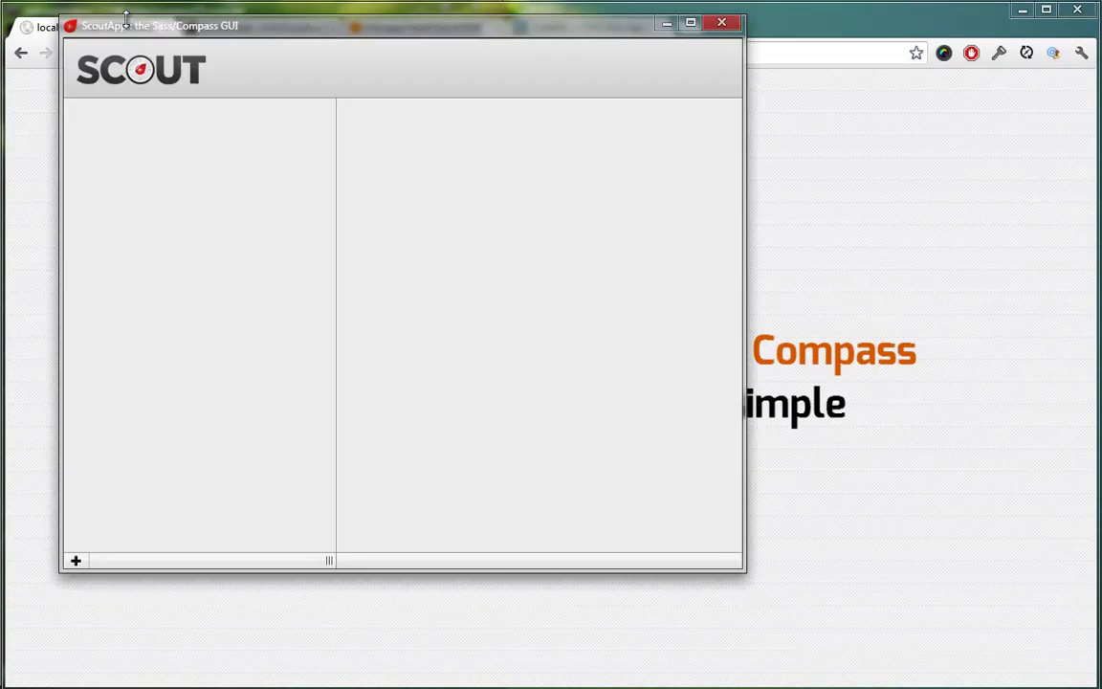
Switch to ScoutApp and add the folder D:\Sites\Lab\SASS as a new project.
left_click_drag(199, 34, 184, 65)
left_click(68, 596)
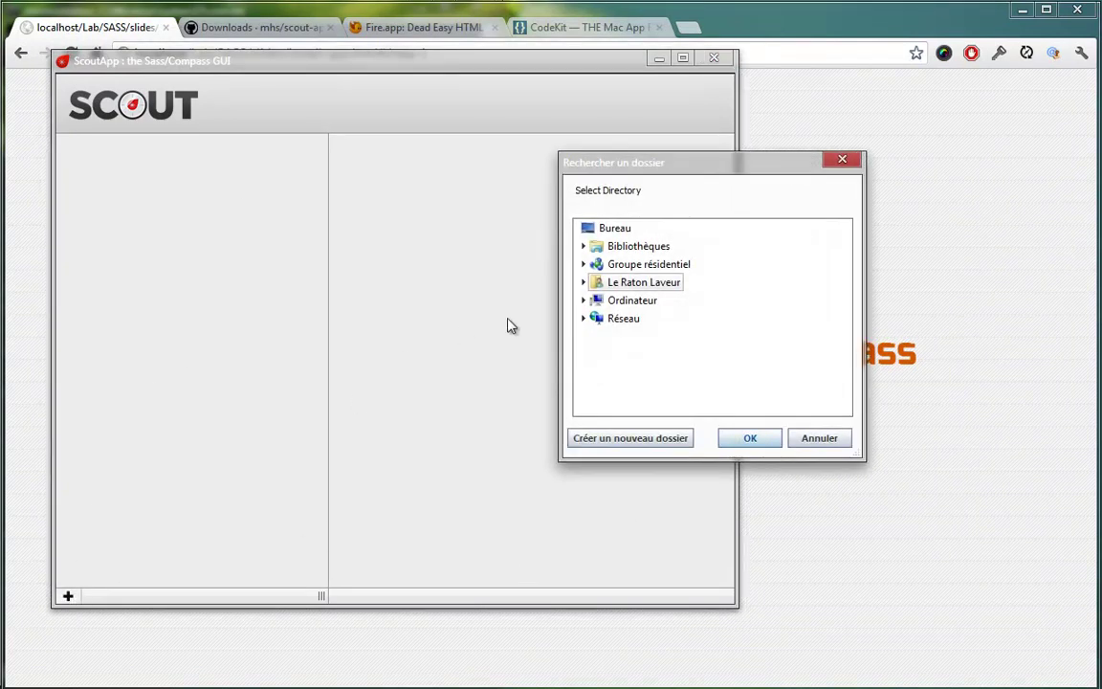
left_click(583, 282)
left_click(584, 283)
left_click(586, 302)
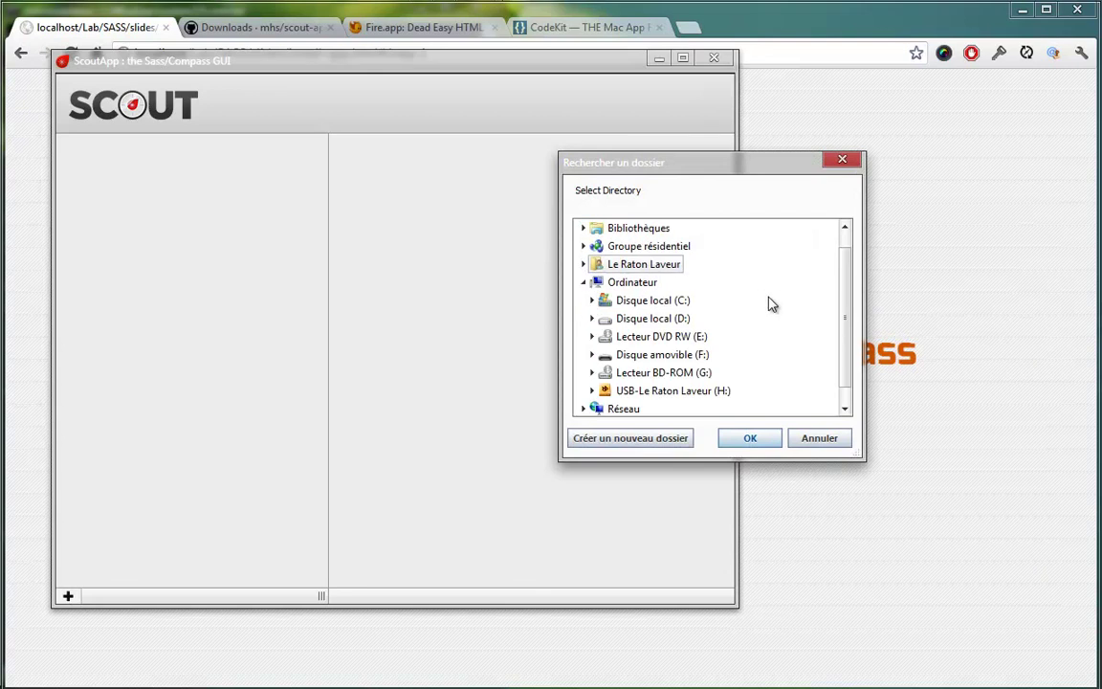
left_click(593, 303)
scroll(593, 303, "down", 2)
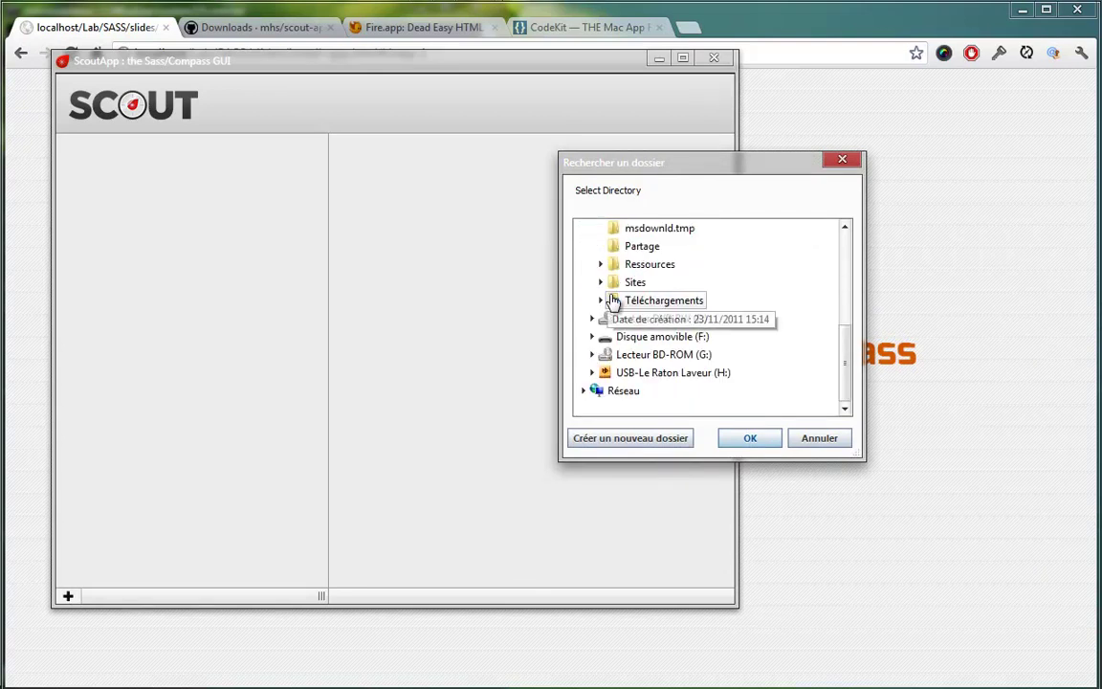
double_click(634, 280)
scroll(624, 298, "up", 2)
scroll(636, 291, "down", 5)
scroll(646, 287, "down", 2)
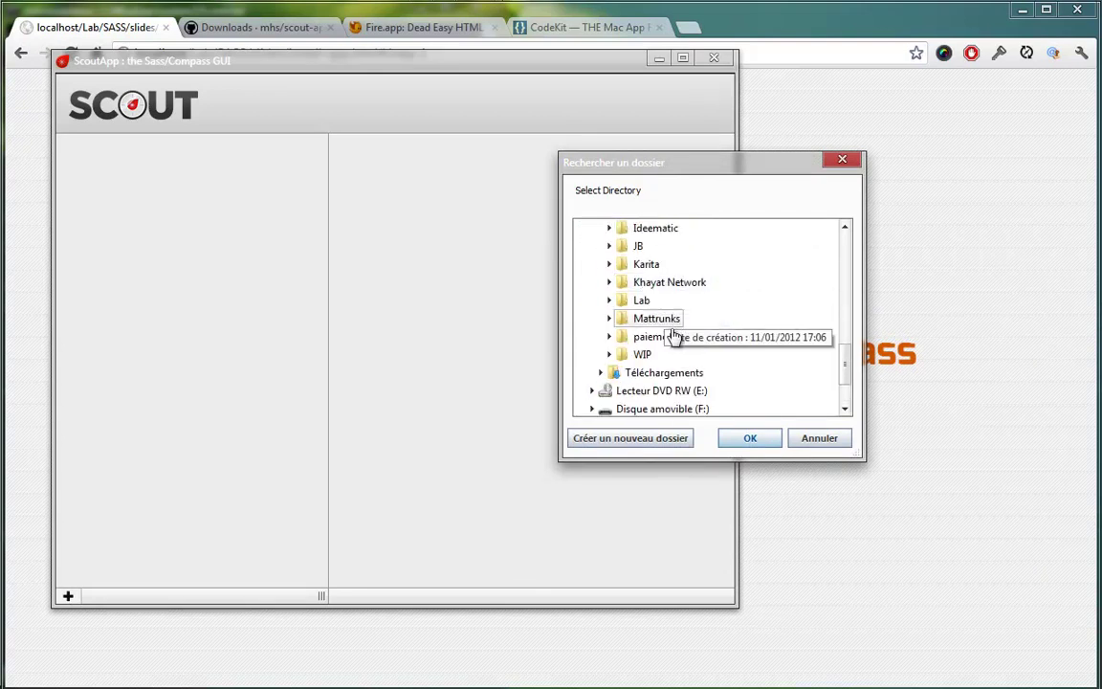
double_click(635, 301)
scroll(674, 335, "down", 2)
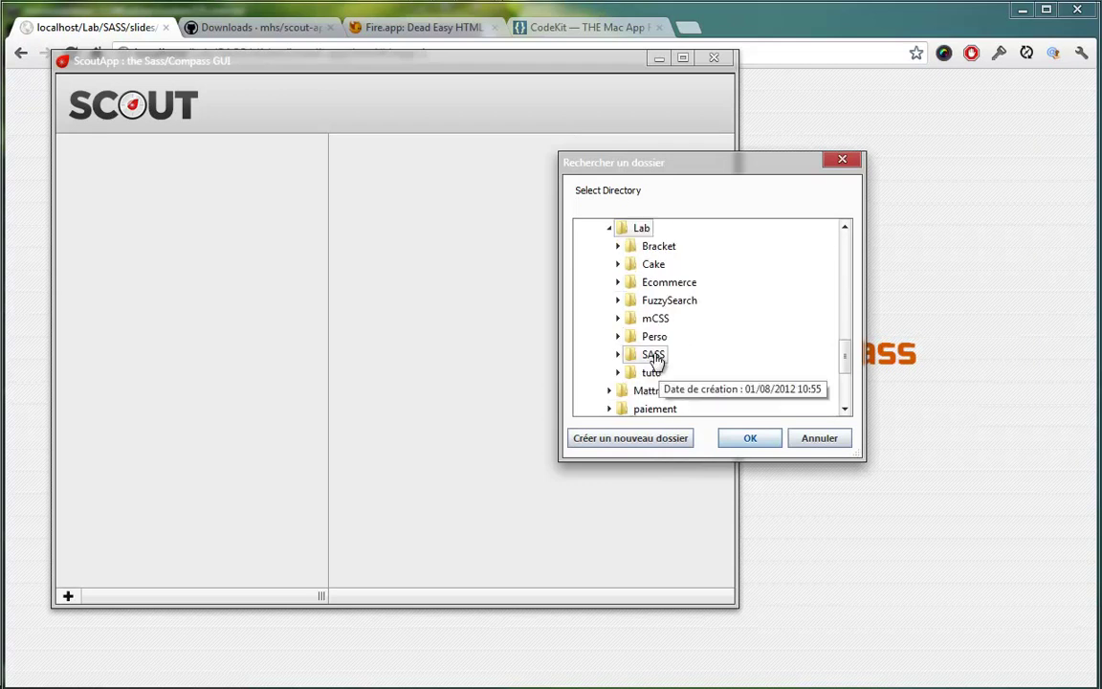
double_click(655, 355)
left_click(752, 439)
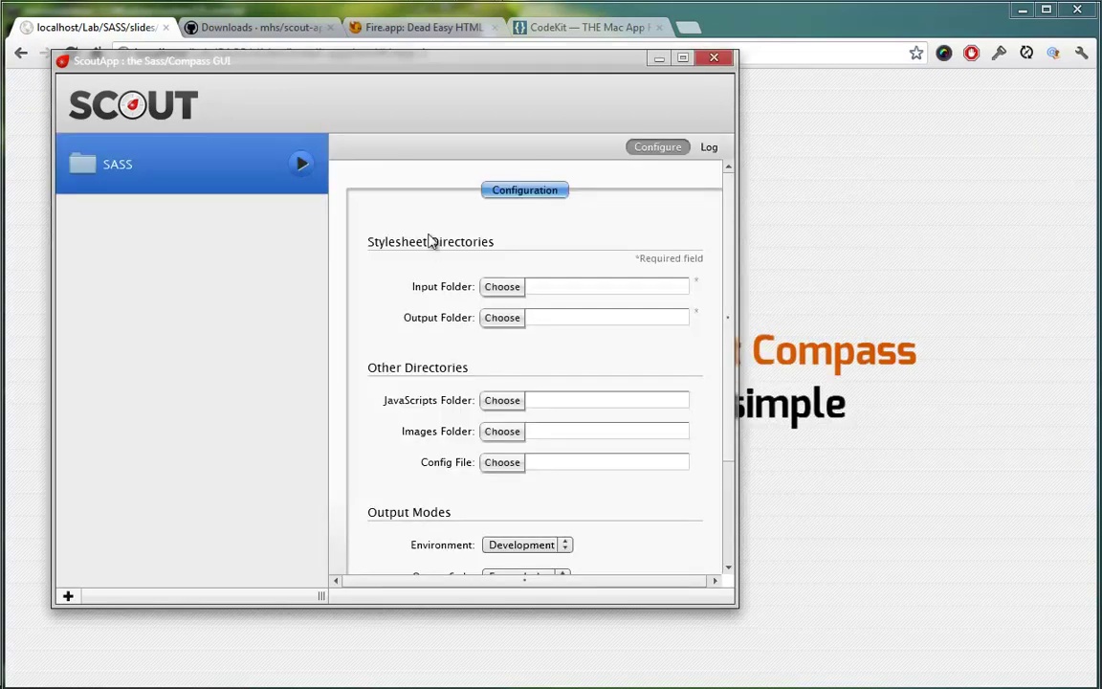
Switch to Windows Explorer and create a folder named sass inside D:\Sites\Lab\SASS.
left_click(553, 283)
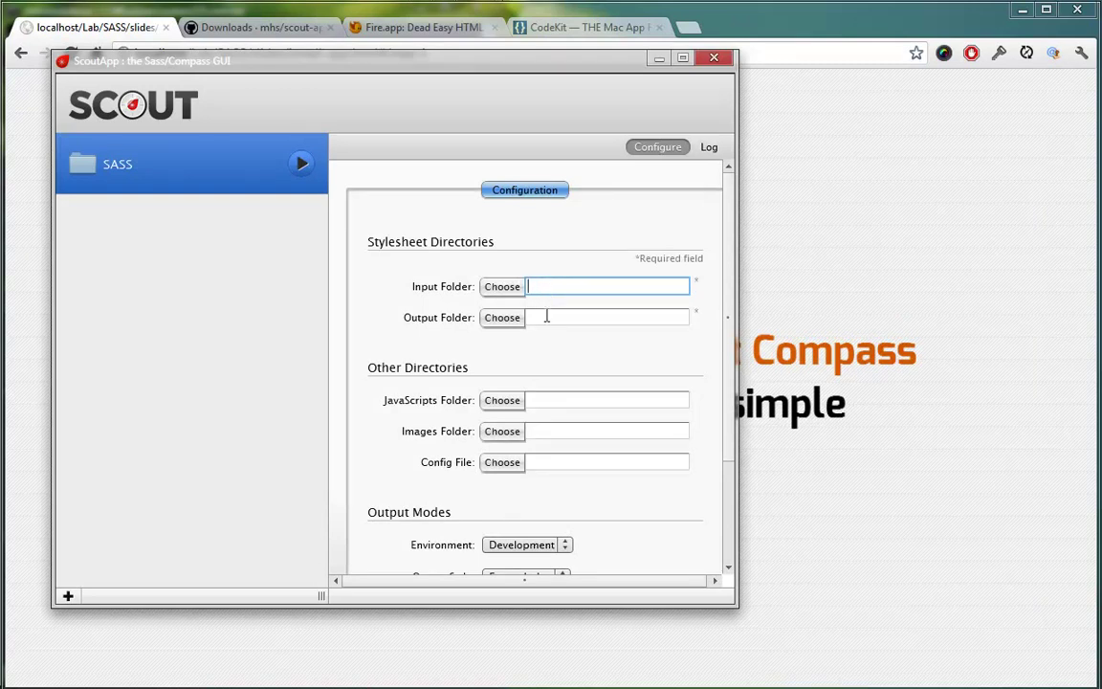
left_click(544, 317)
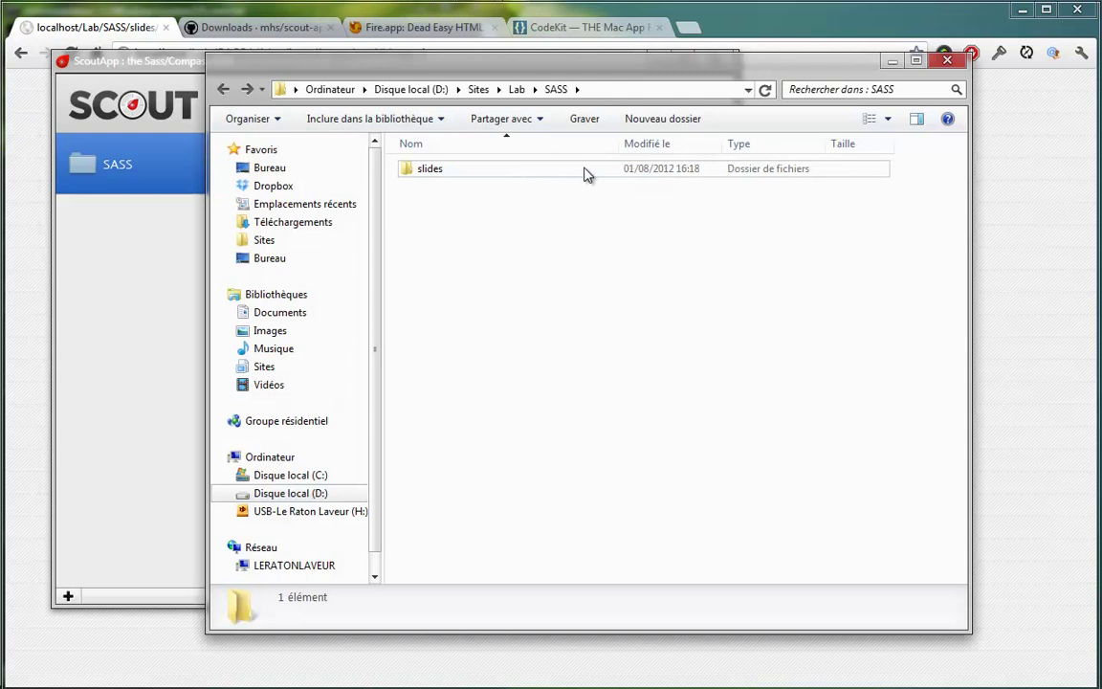
right_click(515, 211)
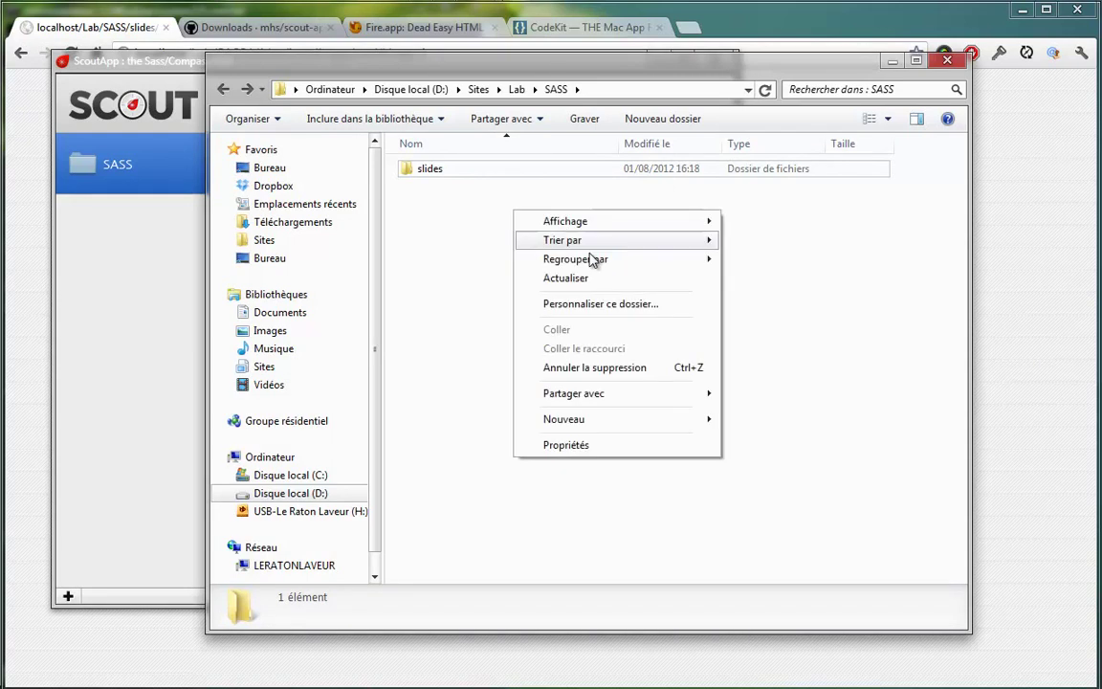
mouse_move(616, 421)
left_click(766, 421)
type("sa")
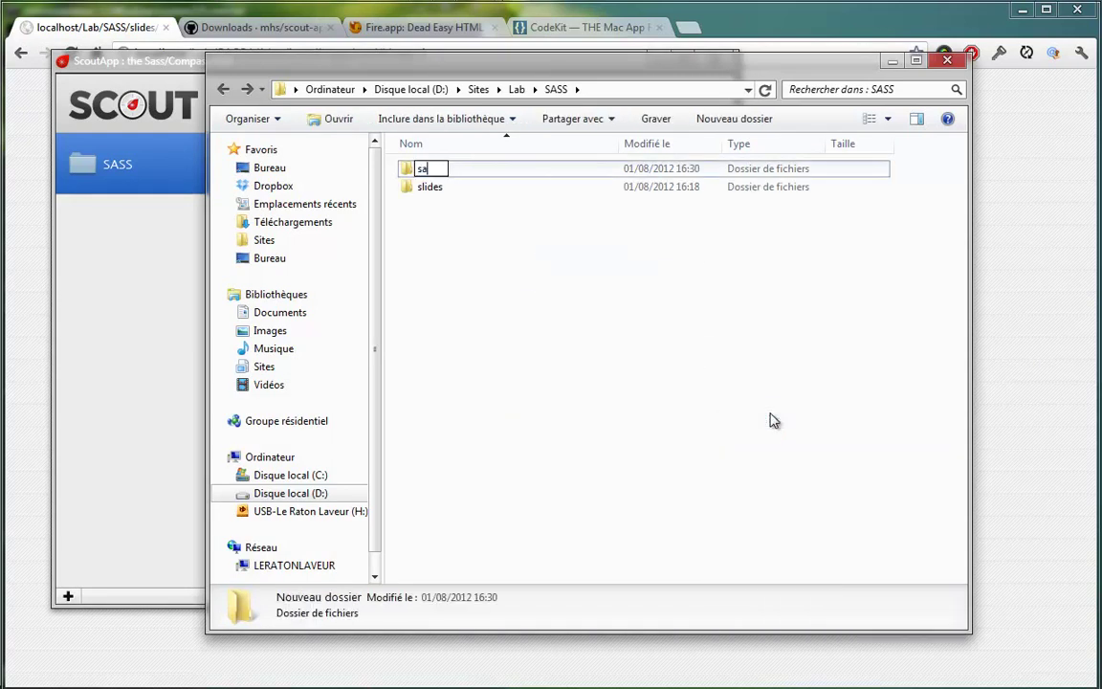
type("ss")
key("Return")
Create a folder named css alongside the sass folder.
right_click(826, 402)
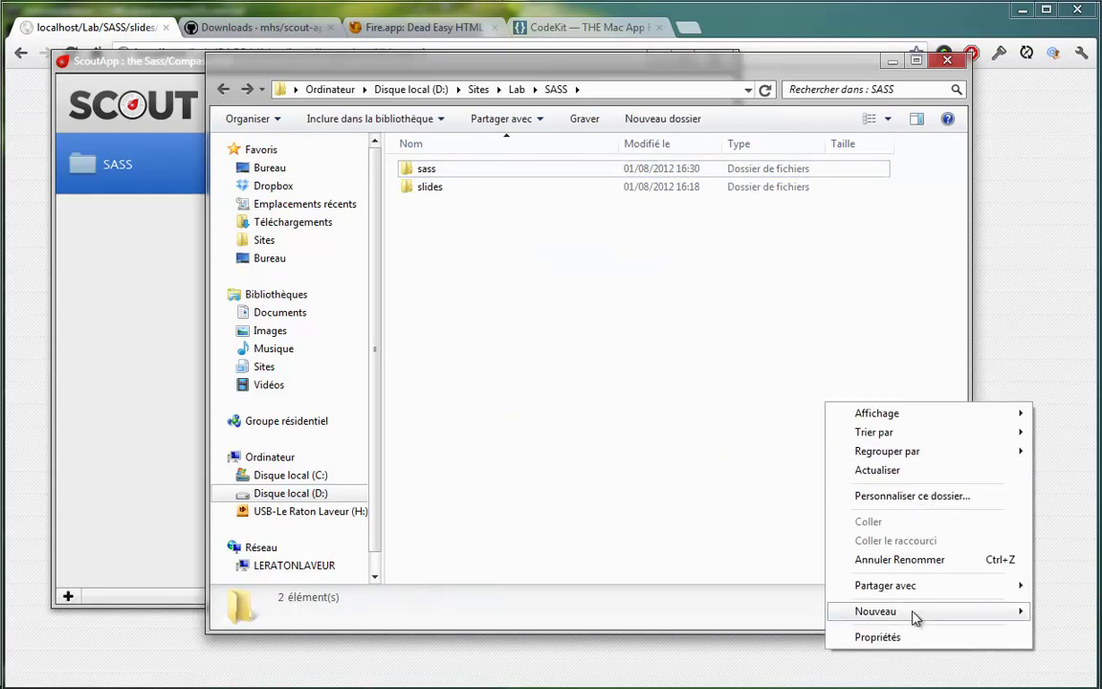
mouse_move(914, 618)
left_click(1072, 417)
type("css")
key("Return")
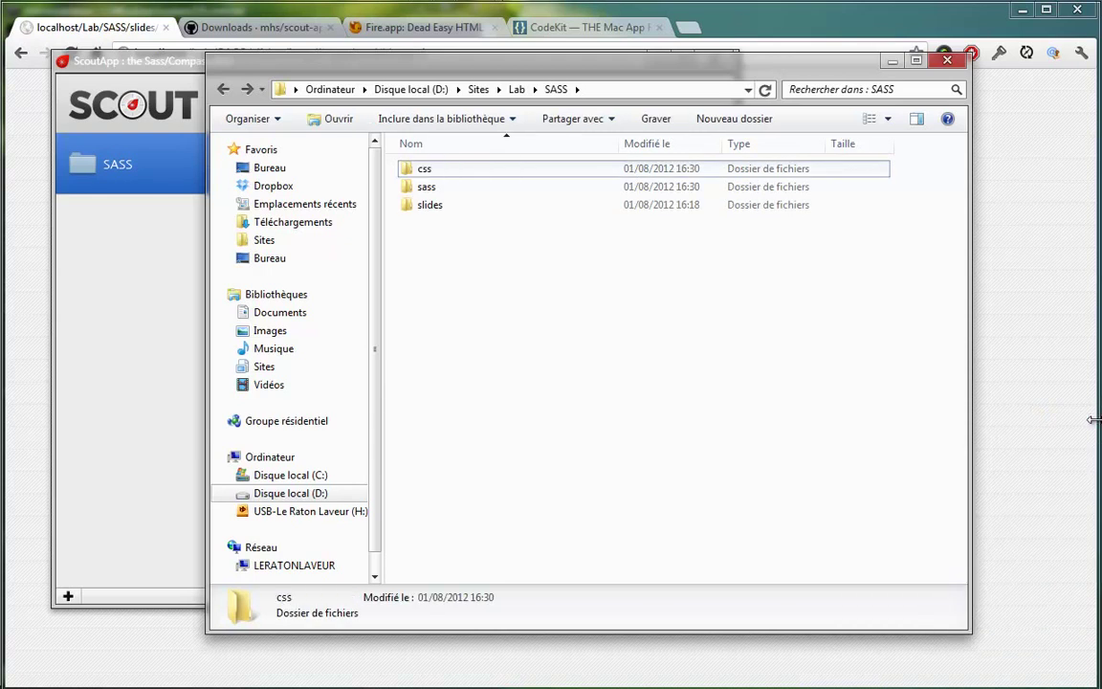
Switch back to ScoutApp and set the SASS project's input folder to D:\Sites\Lab\SASS\sass.
left_click(196, 253)
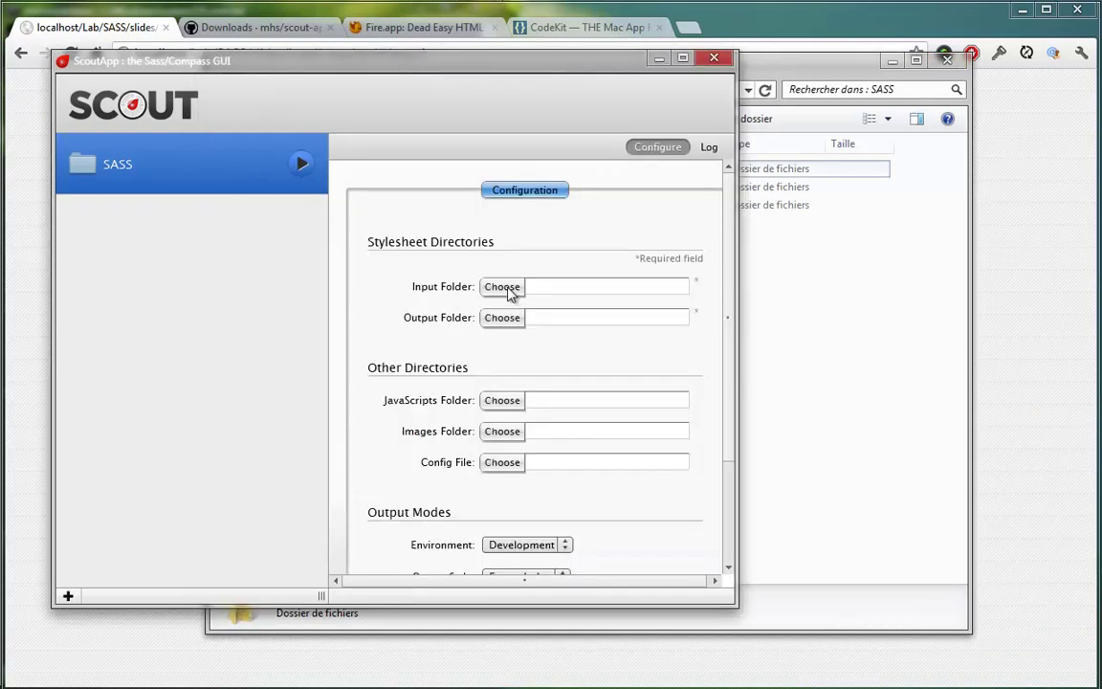
left_click(506, 289)
left_click_drag(848, 247, 853, 368)
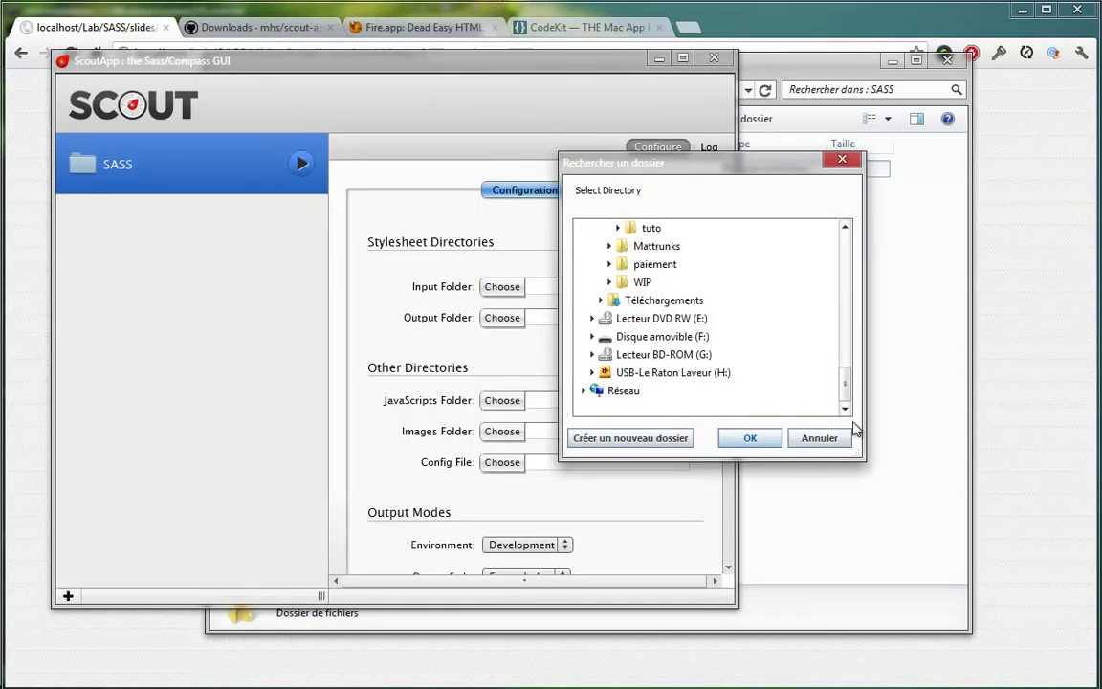
scroll(840, 365, "up", 2)
scroll(617, 283, "up", 2)
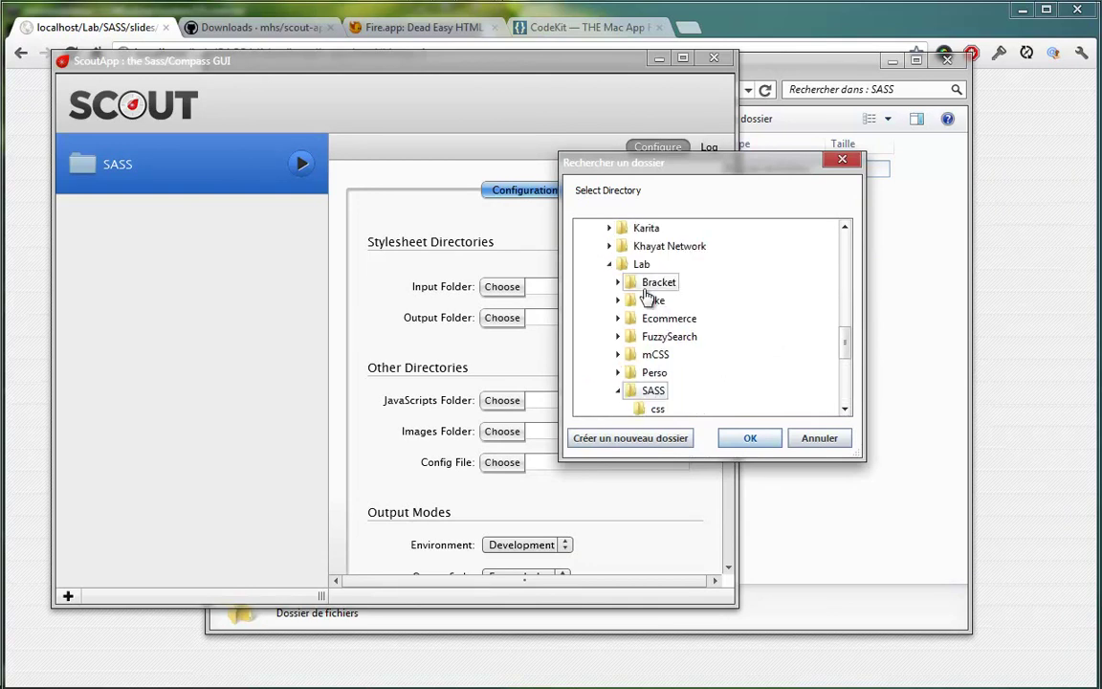
scroll(848, 352, "down", 2)
left_click(659, 390)
left_click(746, 439)
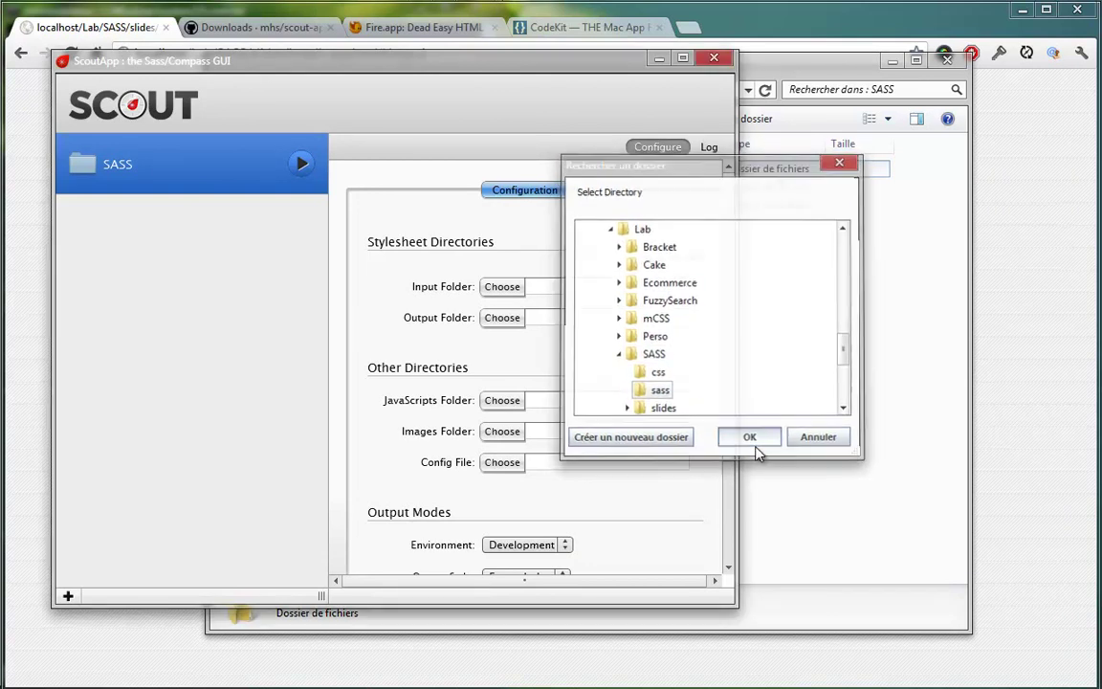
Set the SASS project's output folder to D:\Sites\Lab\SASS\css.
left_click(503, 317)
left_click_drag(847, 251, 847, 380)
left_click(618, 283)
scroll(620, 287, "up", 2)
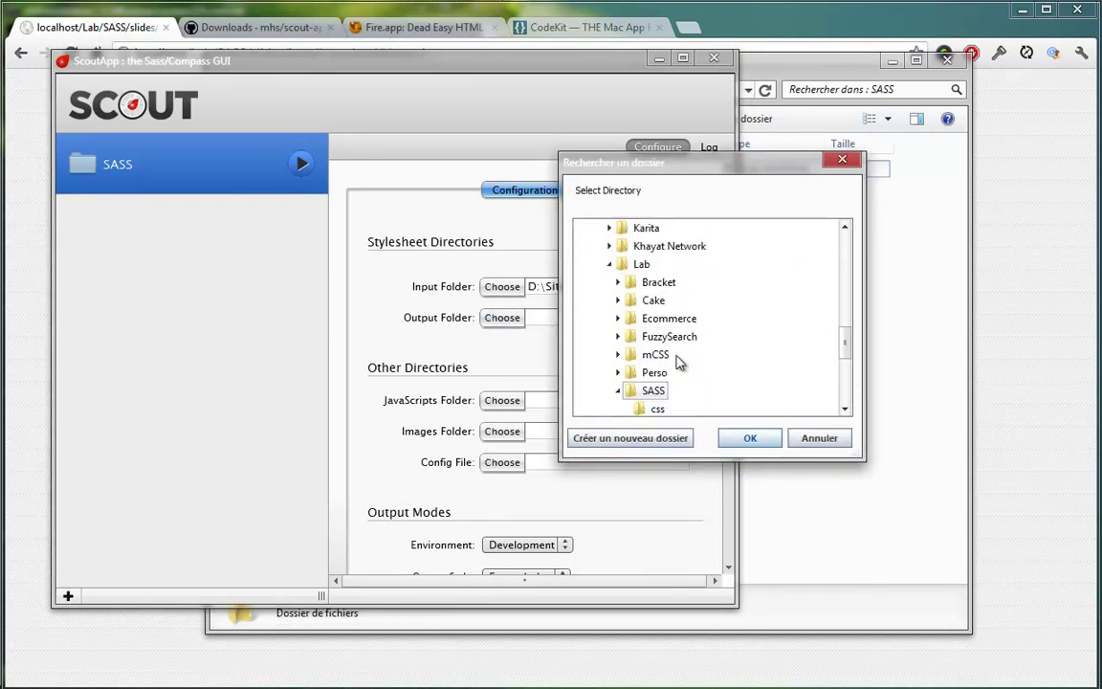
left_click(658, 410)
left_click(749, 440)
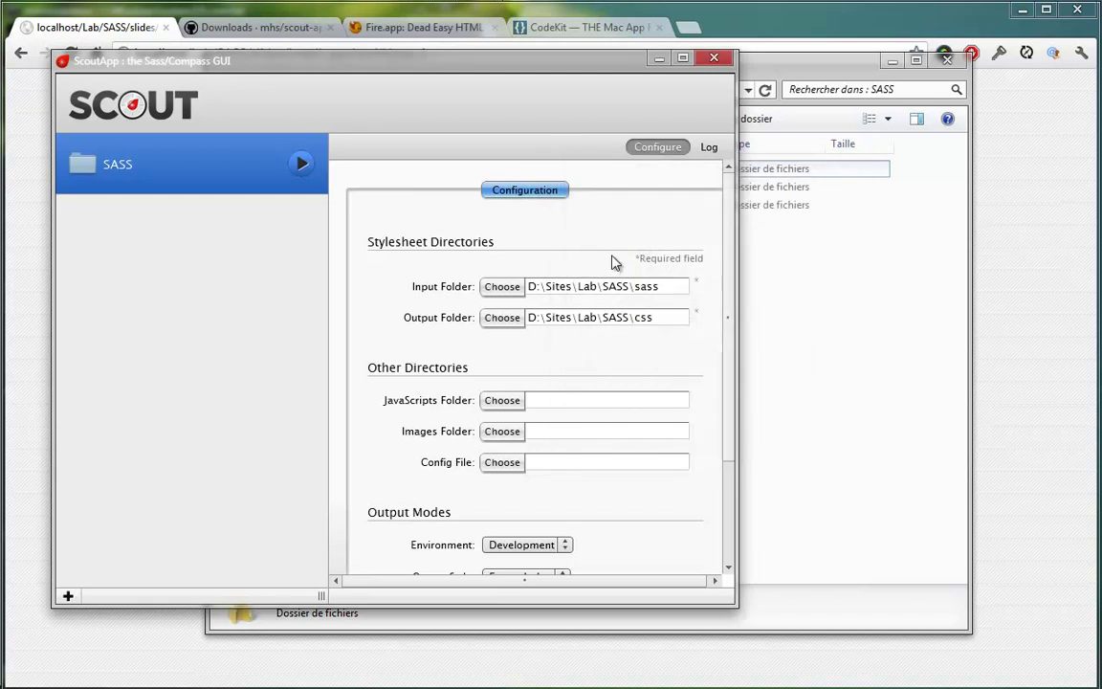
Switch to Windows Explorer and create a text file named style.scss inside the sass folder.
left_click(800, 271)
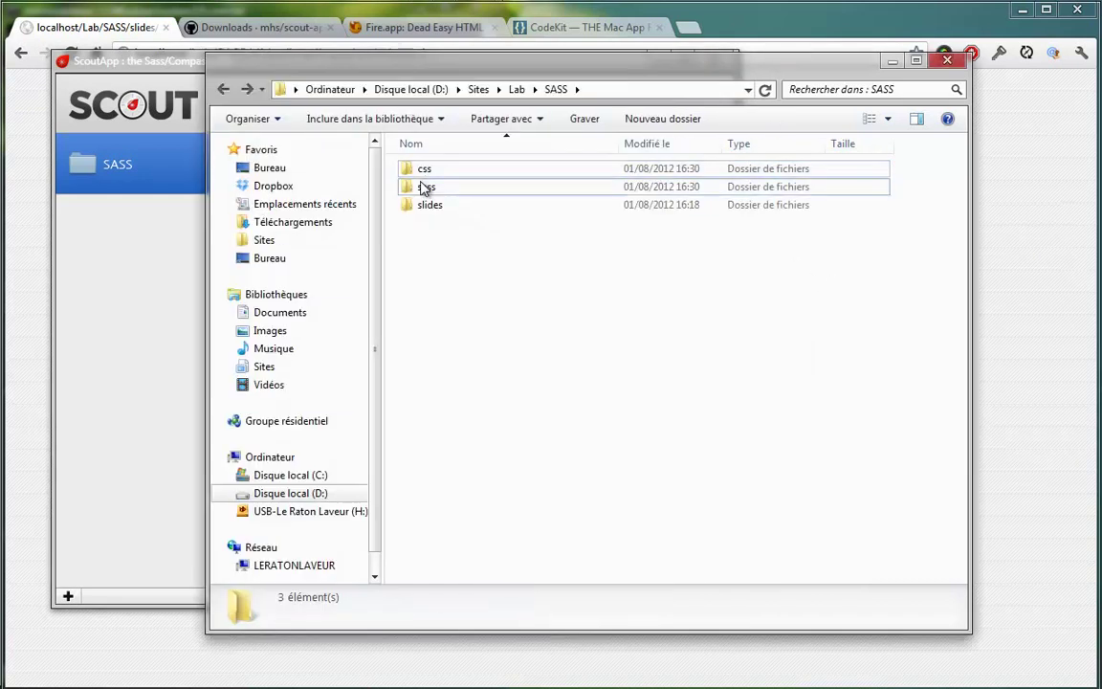
double_click(425, 188)
right_click(488, 226)
mouse_move(694, 433)
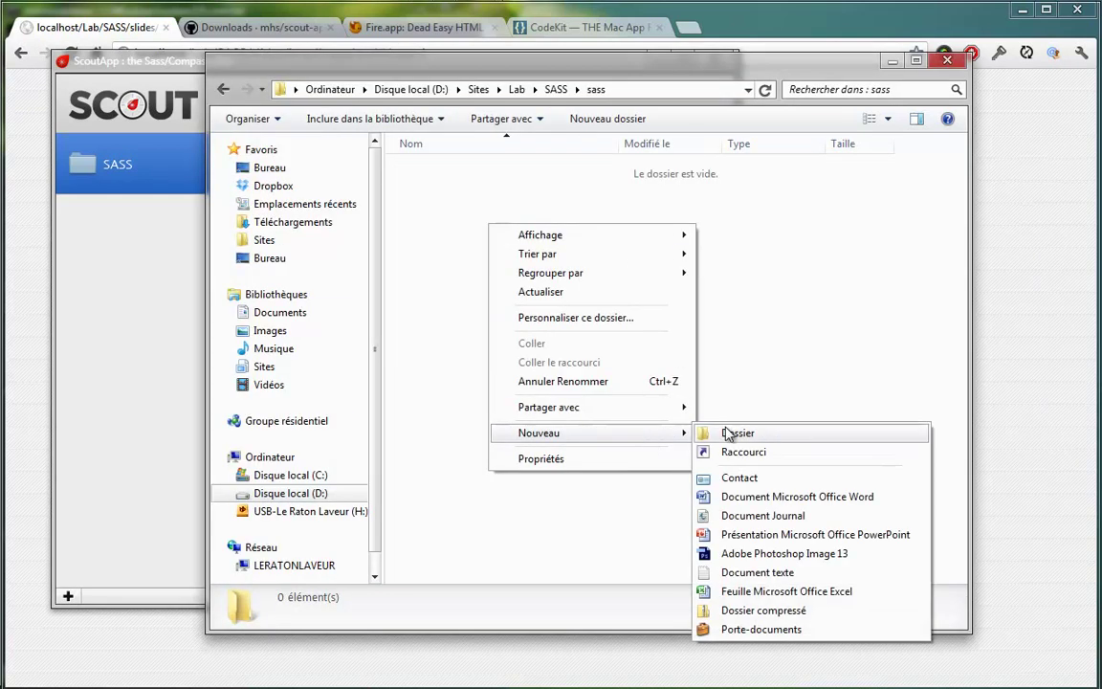
left_click(750, 572)
key("BackSpace")
type("style.scss")
key("Return")
key("Return")
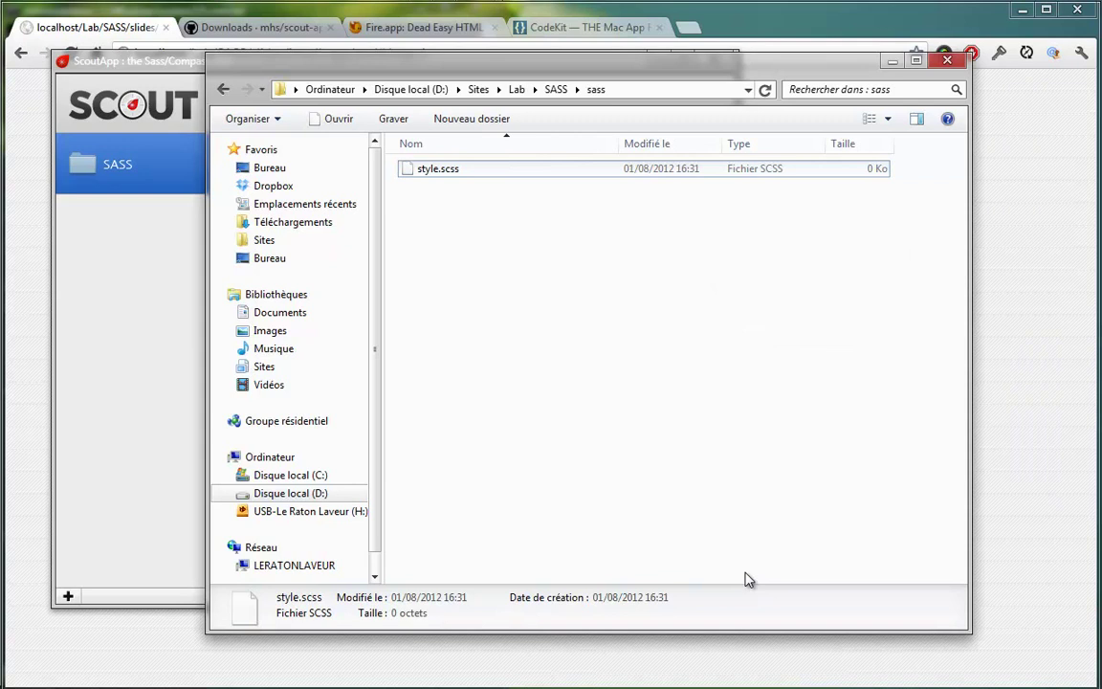
Switch to ScoutApp to start watching the SASS project, and check the css folder in Windows Explorer for the compiled file.
left_click(131, 310)
left_click(300, 166)
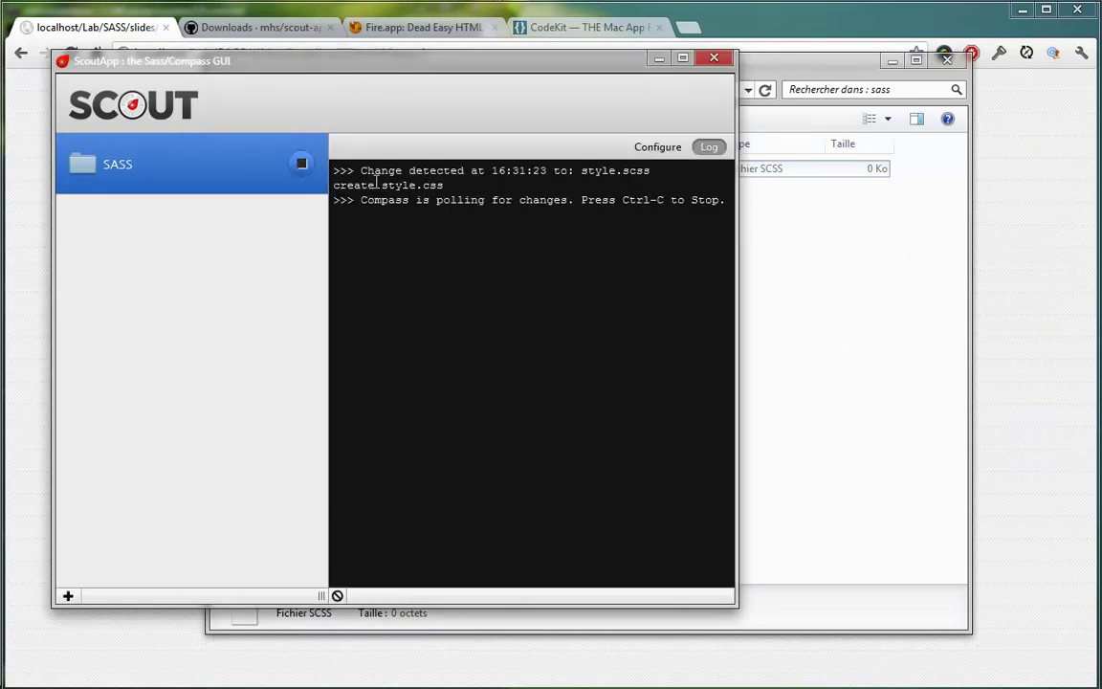
left_click(819, 221)
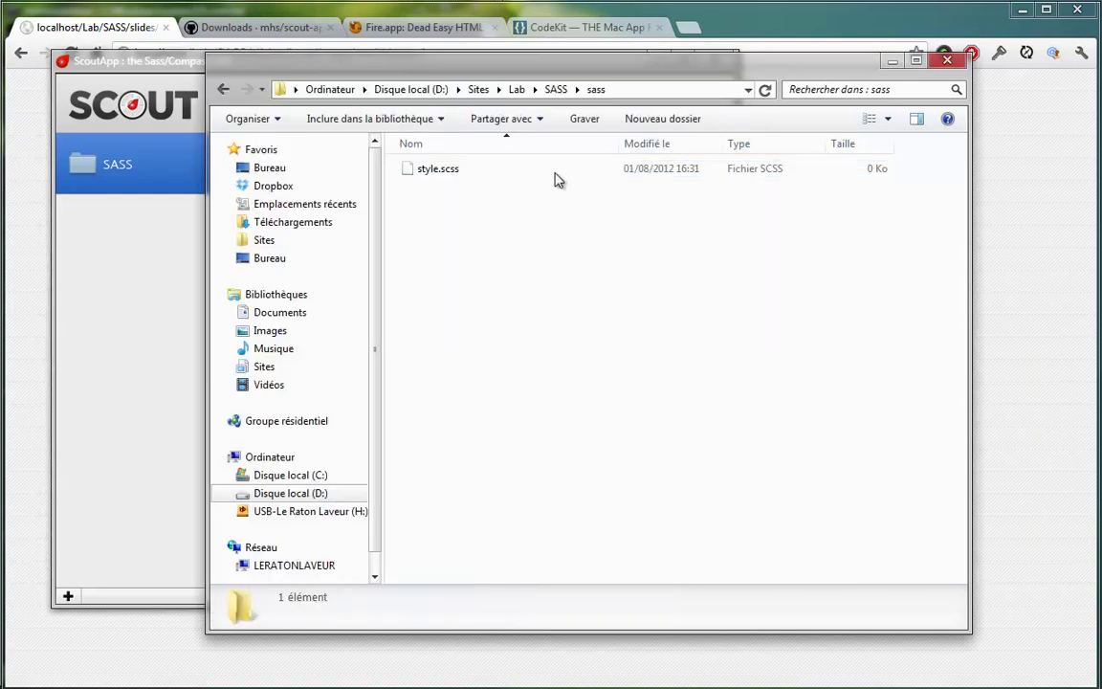
left_click(556, 89)
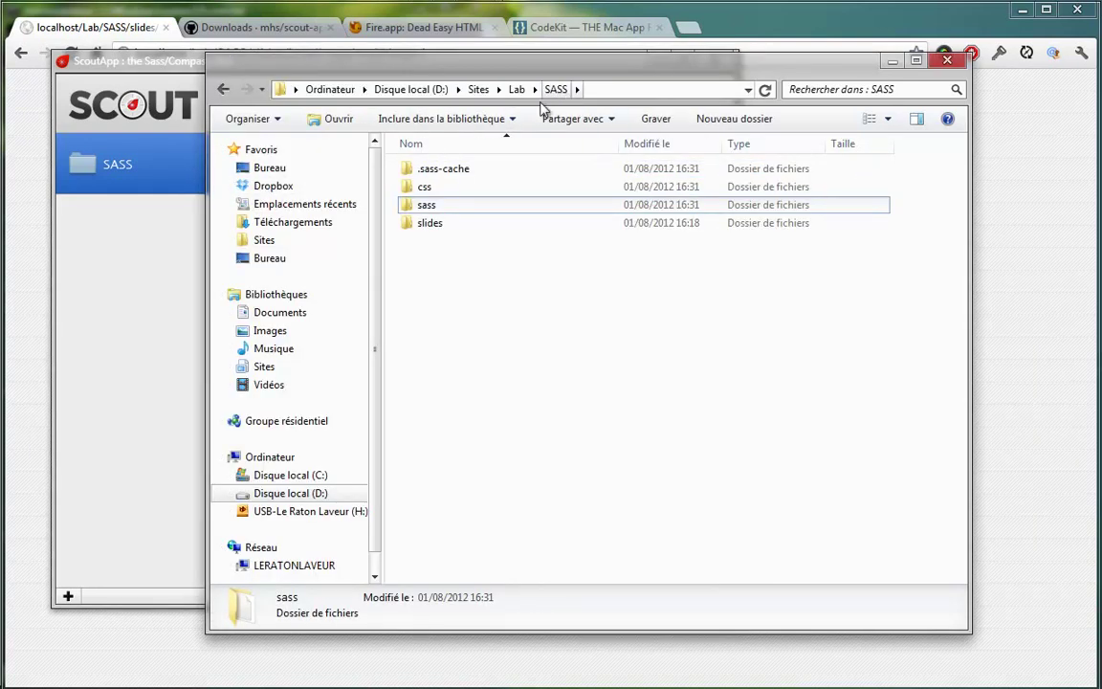
double_click(426, 186)
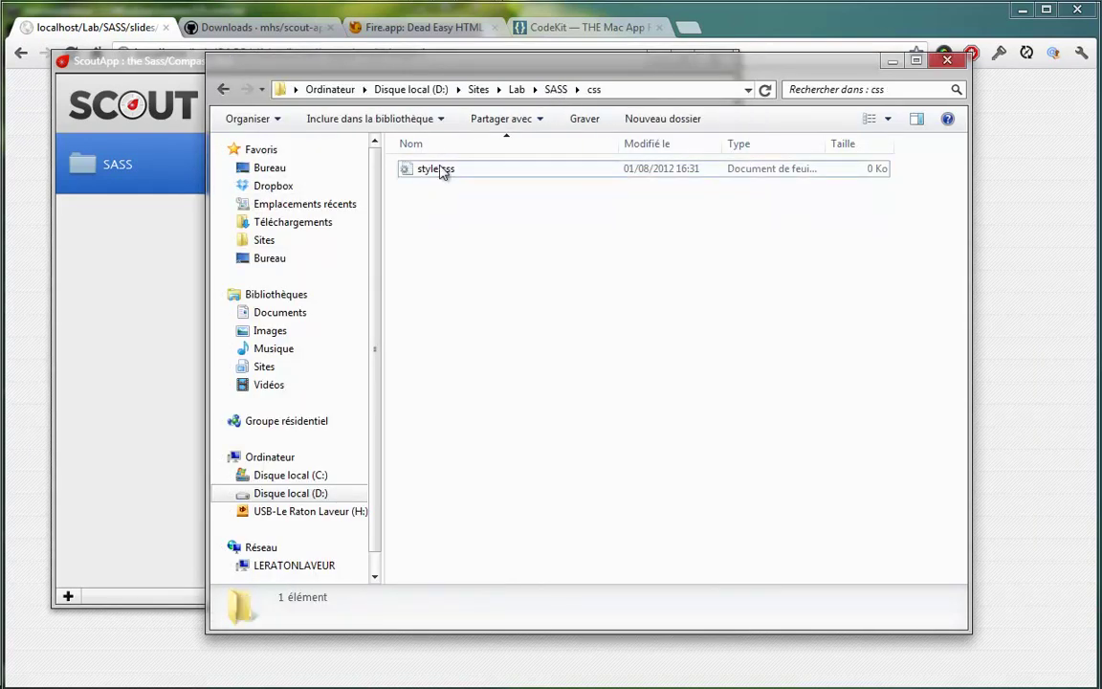
Return to the sass folder and open style.scss in Sublime Text 2.
left_click(223, 89)
left_click(426, 206)
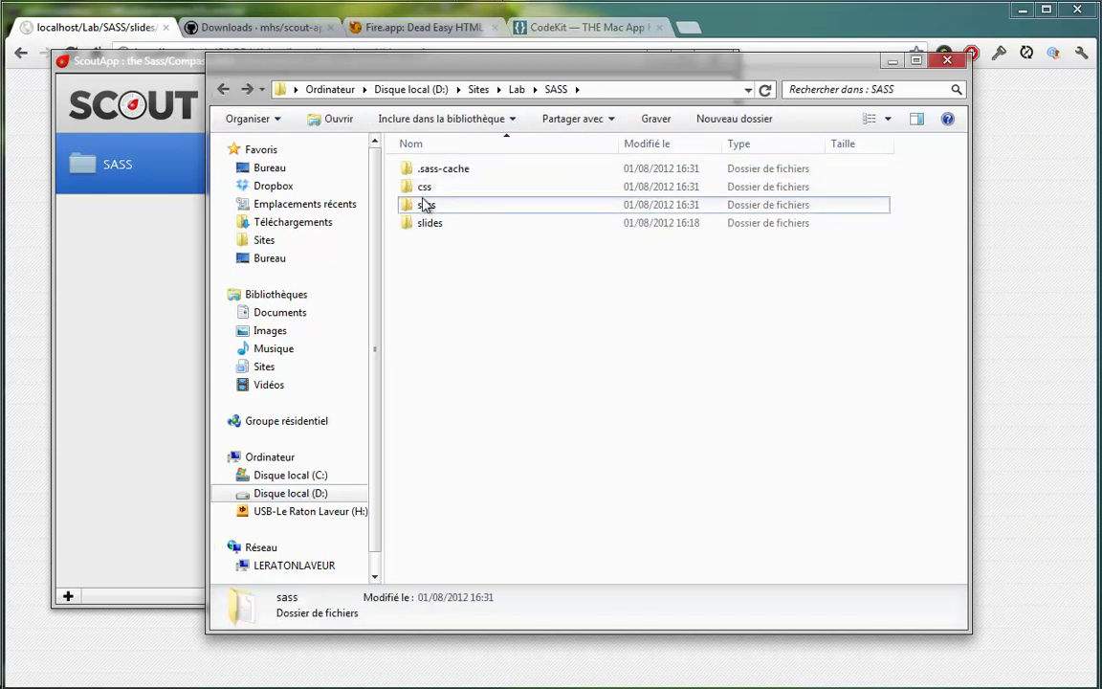
double_click(426, 205)
right_click(490, 168)
left_click(553, 191)
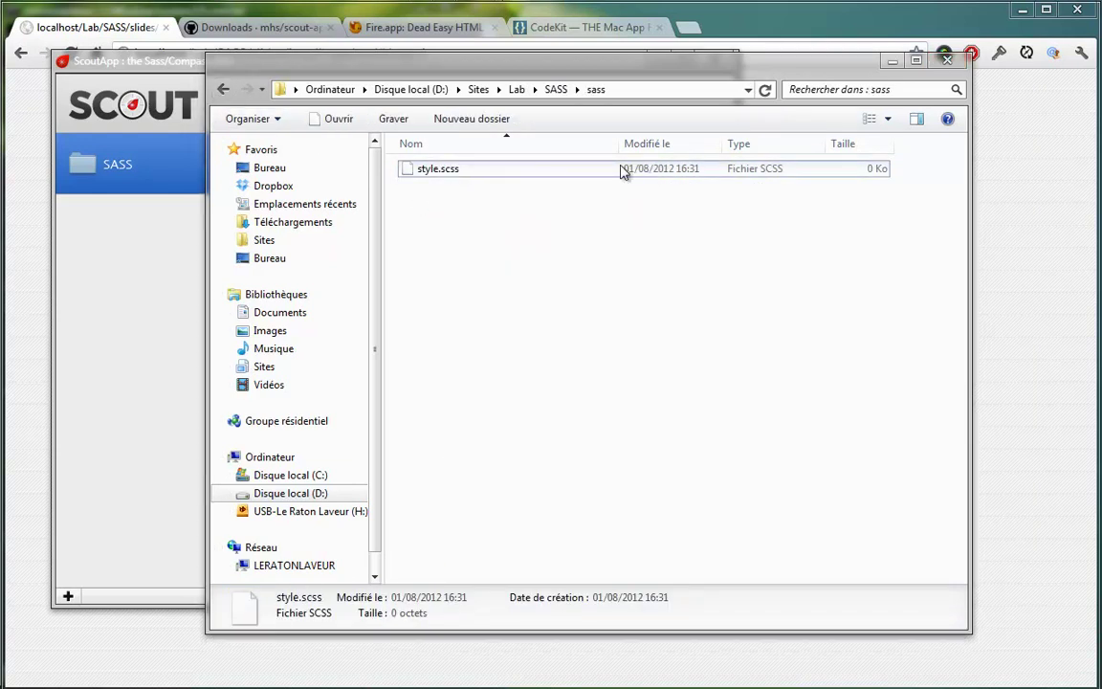
Write a body rule with background-color: #ddd; in style.scss and save the file.
type("body{")
key("Return")
type("b")
key("Tab")
key("ctrl+z")
type("bgc")
key("Tab")
key("ctrl+s")
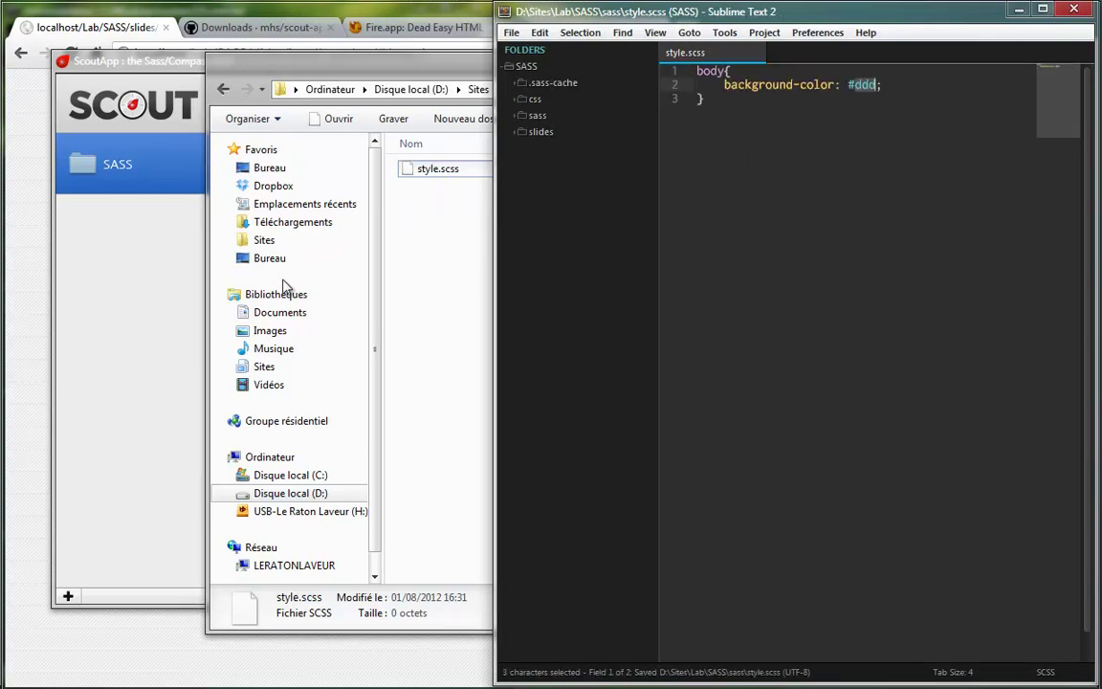
Check ScoutApp's compile log, and examine the generated css/style.css in Sublime Text 2, including its line comment.
left_click(94, 369)
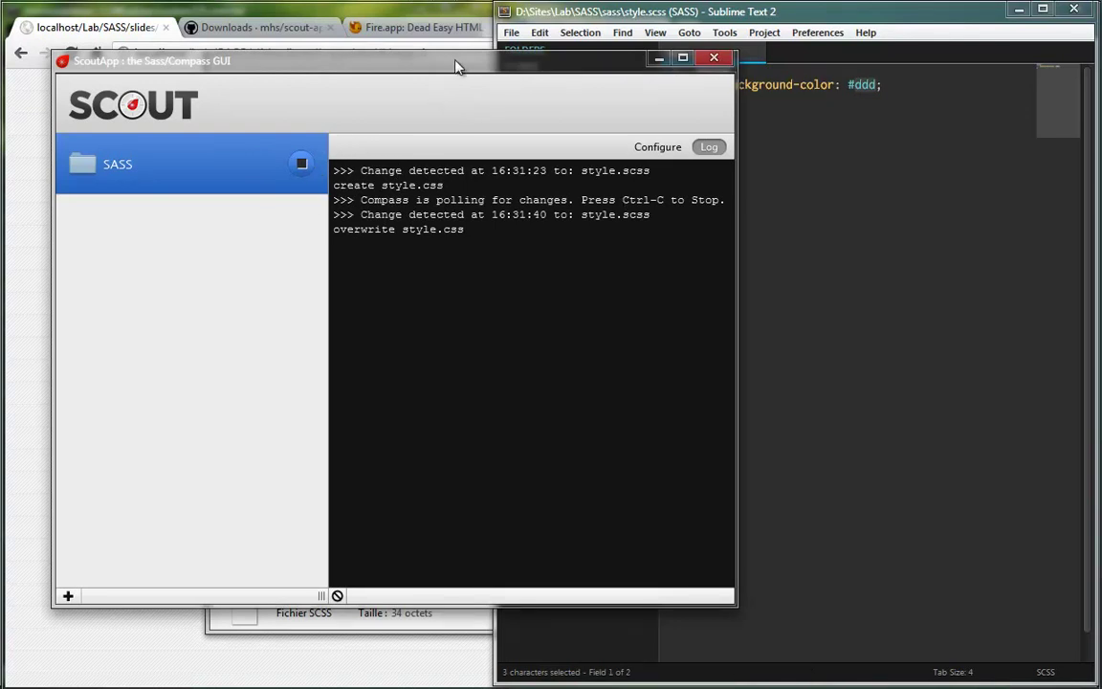
left_click(817, 197)
left_click(558, 103)
left_click(560, 115)
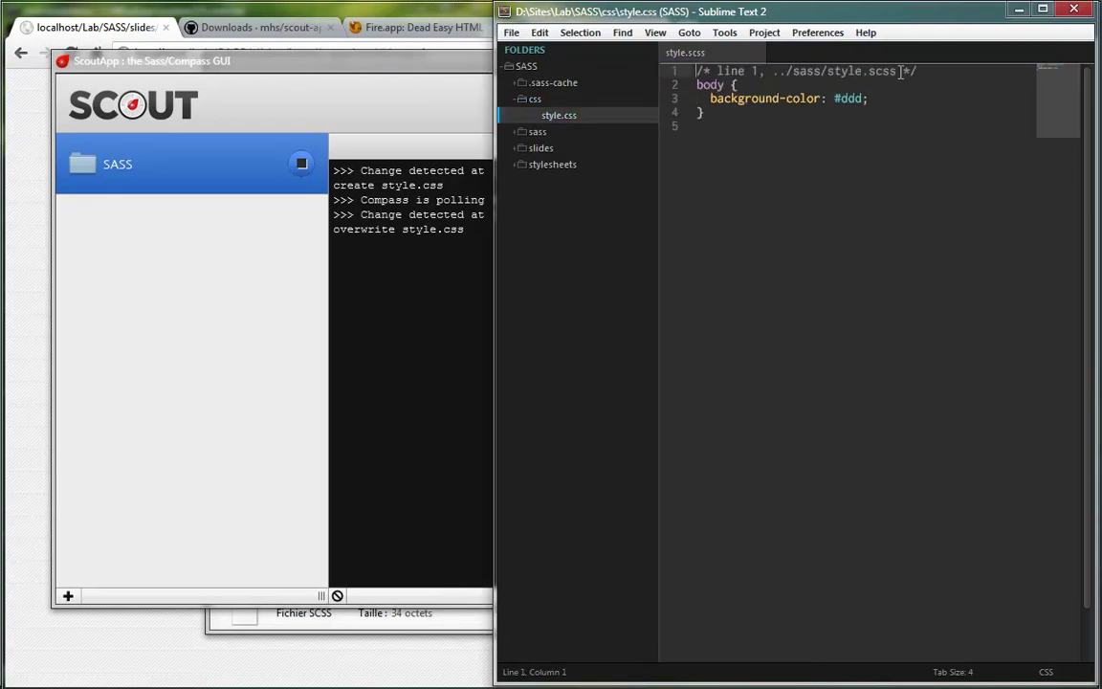
left_click_drag(919, 67, 672, 59)
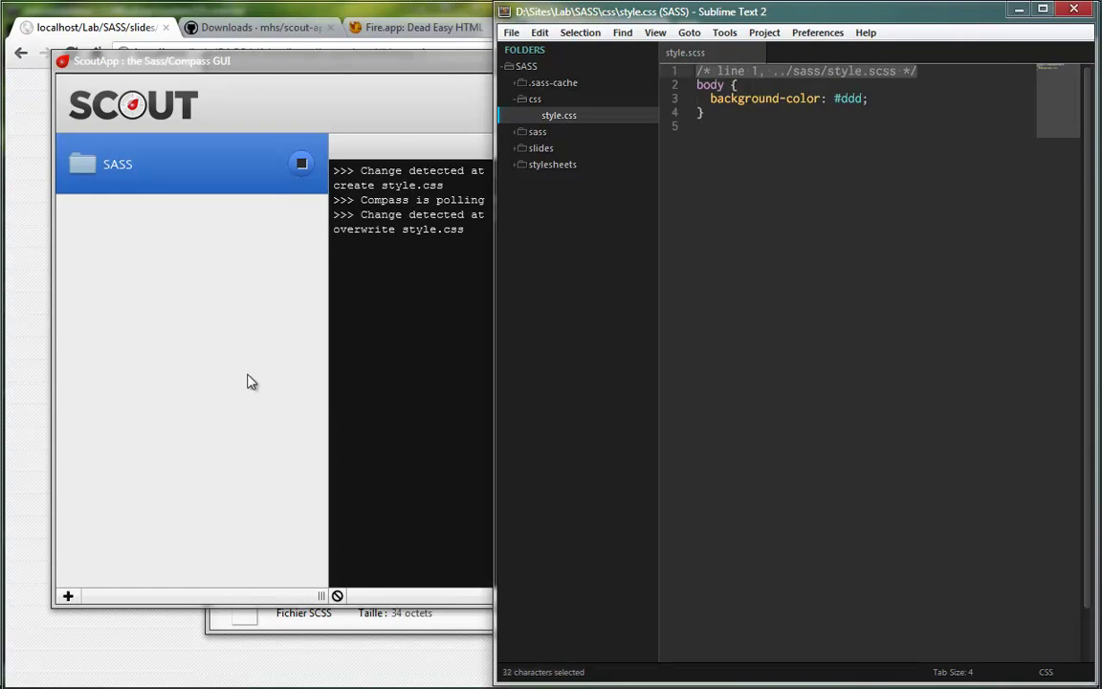
left_click(226, 342)
left_click(729, 89)
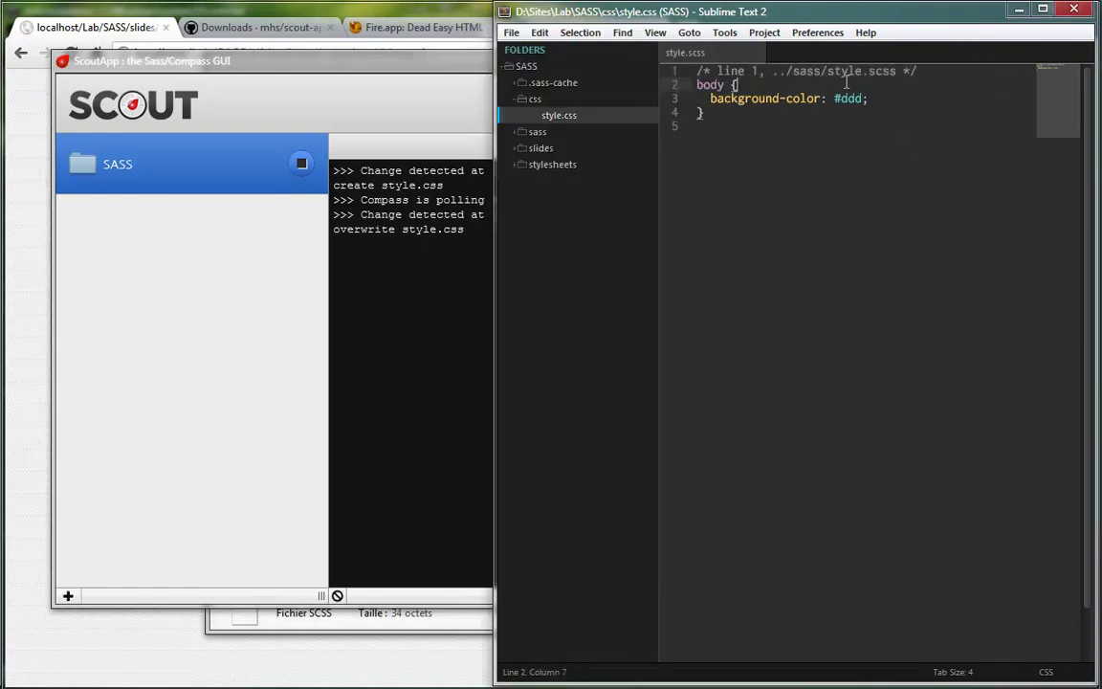
Switch to ScoutApp and review the Environment and Output Style choices in the SASS project's configuration.
left_click(450, 171)
left_click(657, 147)
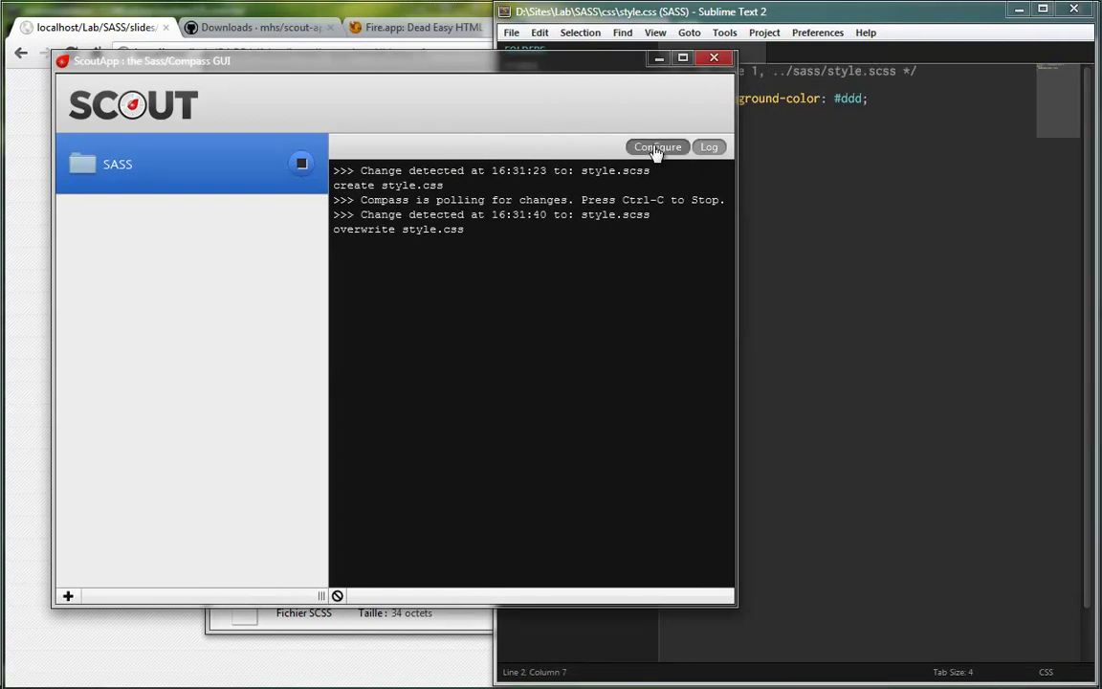
scroll(724, 345, "down", 3)
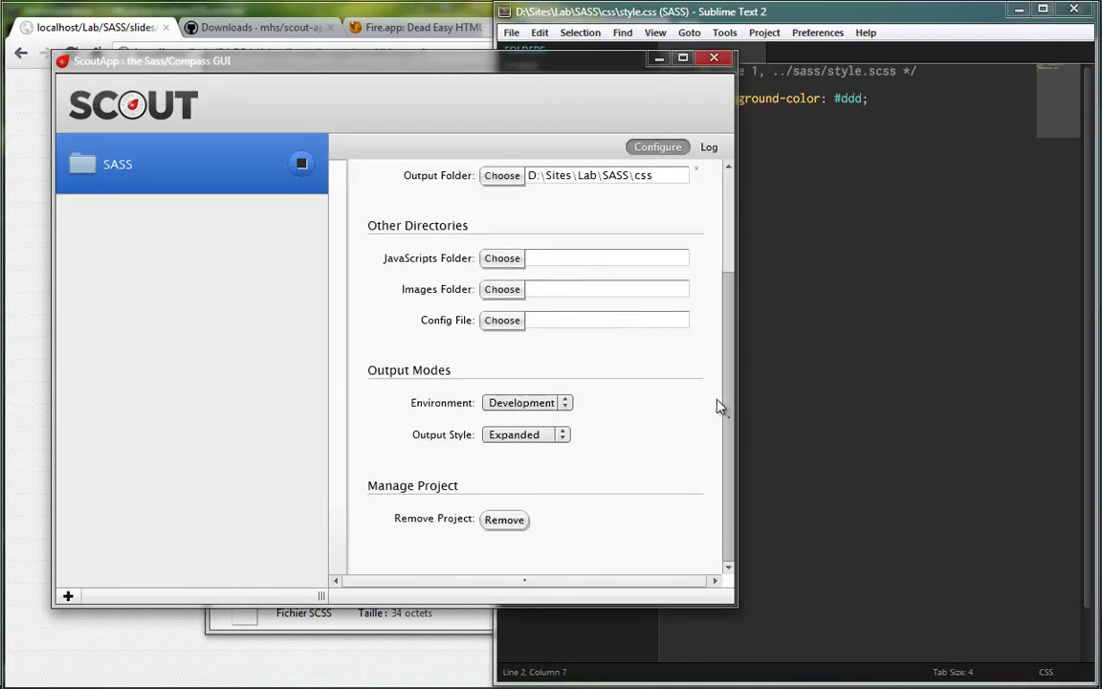
left_click(563, 405)
left_click(608, 404)
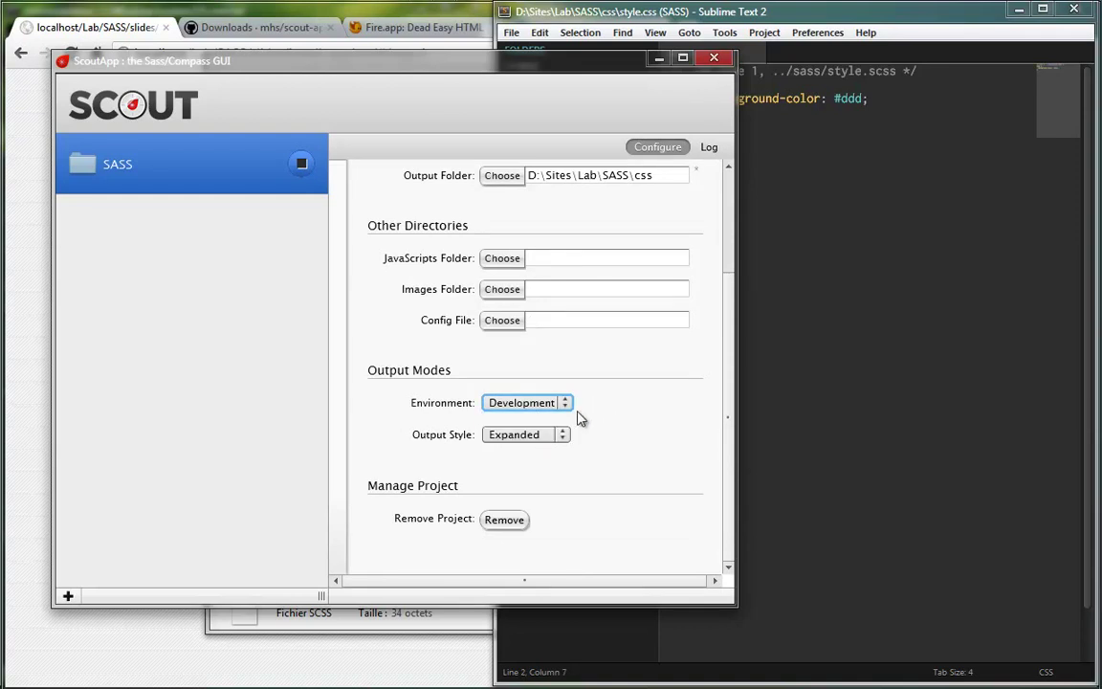
left_click(528, 436)
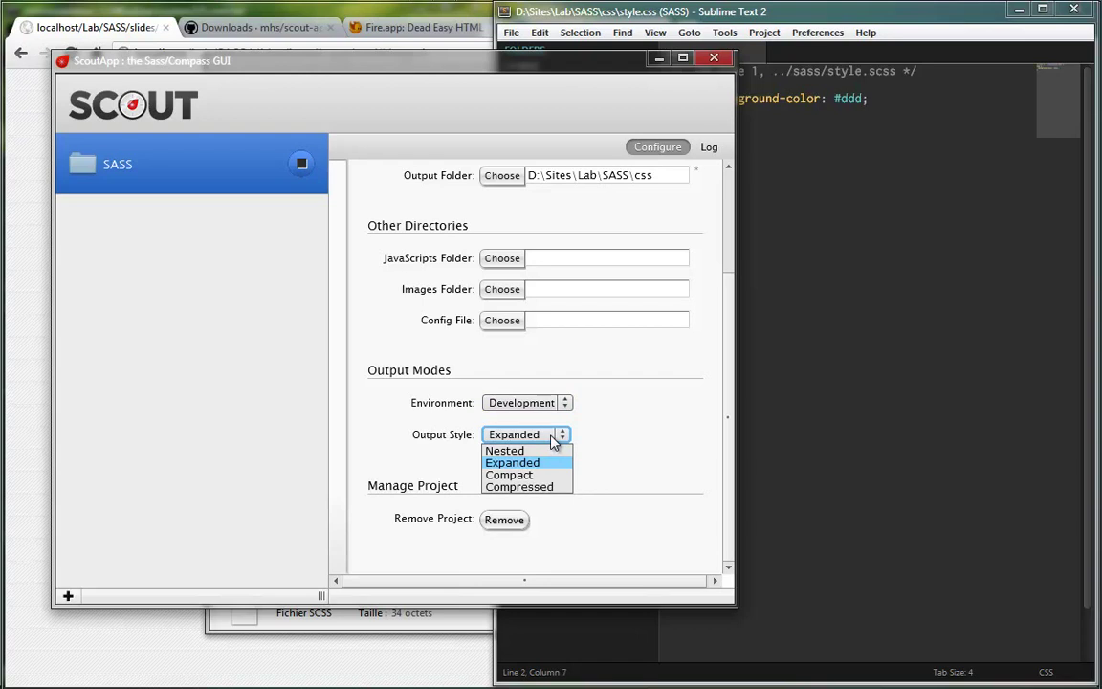
key("alt+Tab")
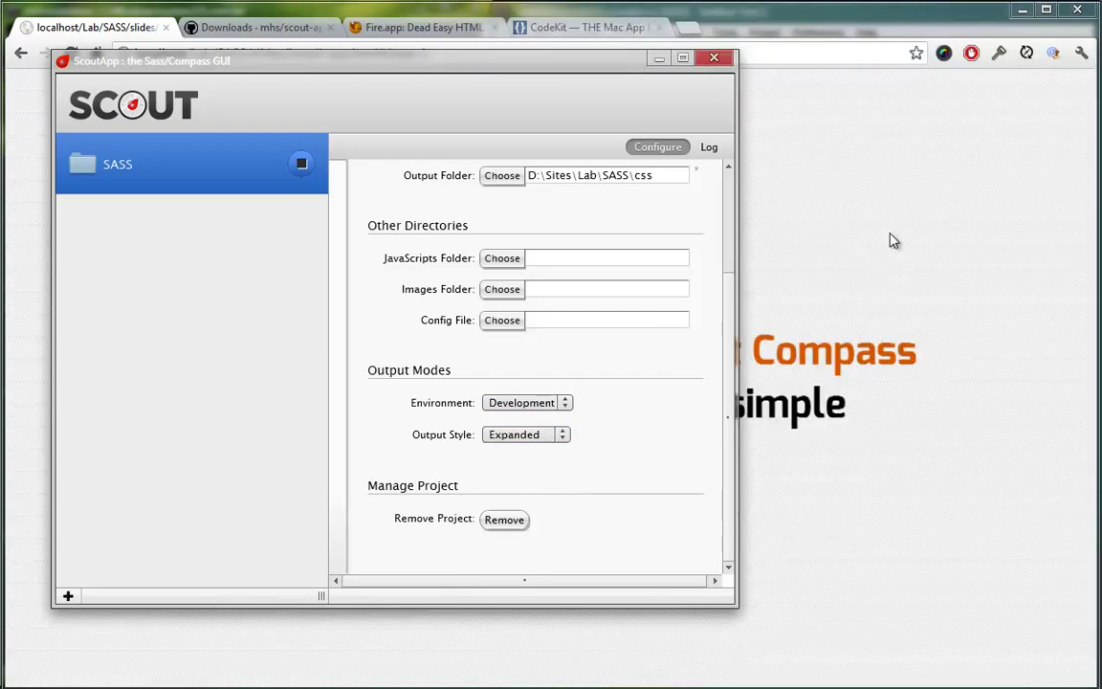